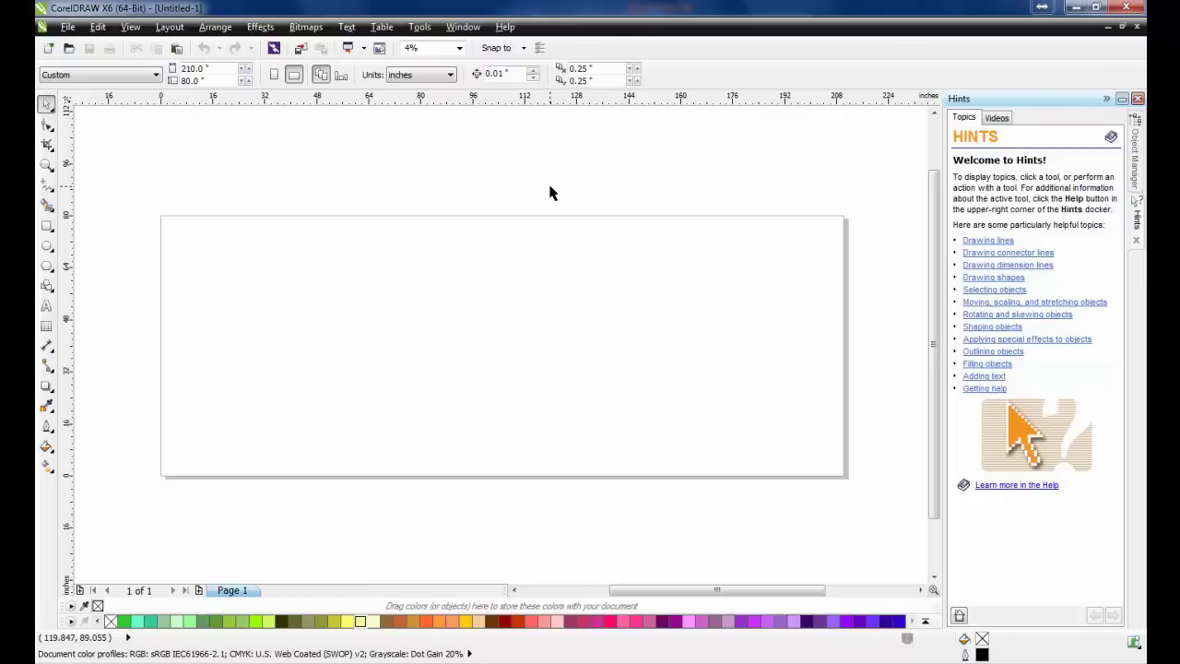
Show the Connect docker and search its content for "Dodge Mini Van".
click(463, 27)
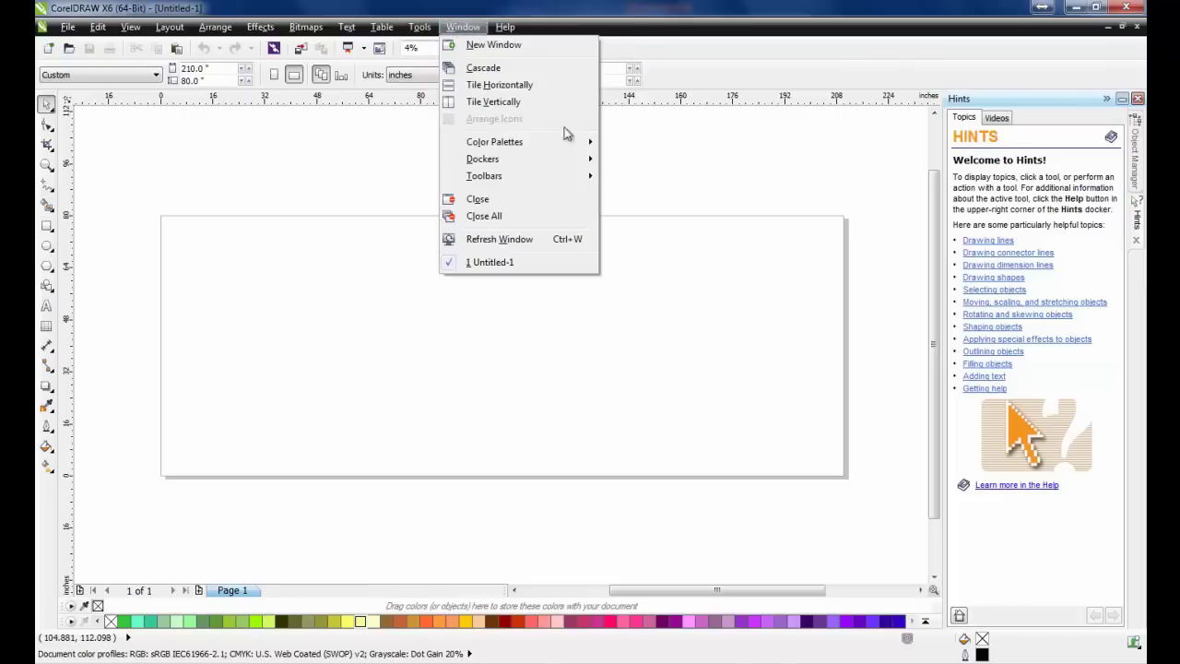
mouse_move(557, 163)
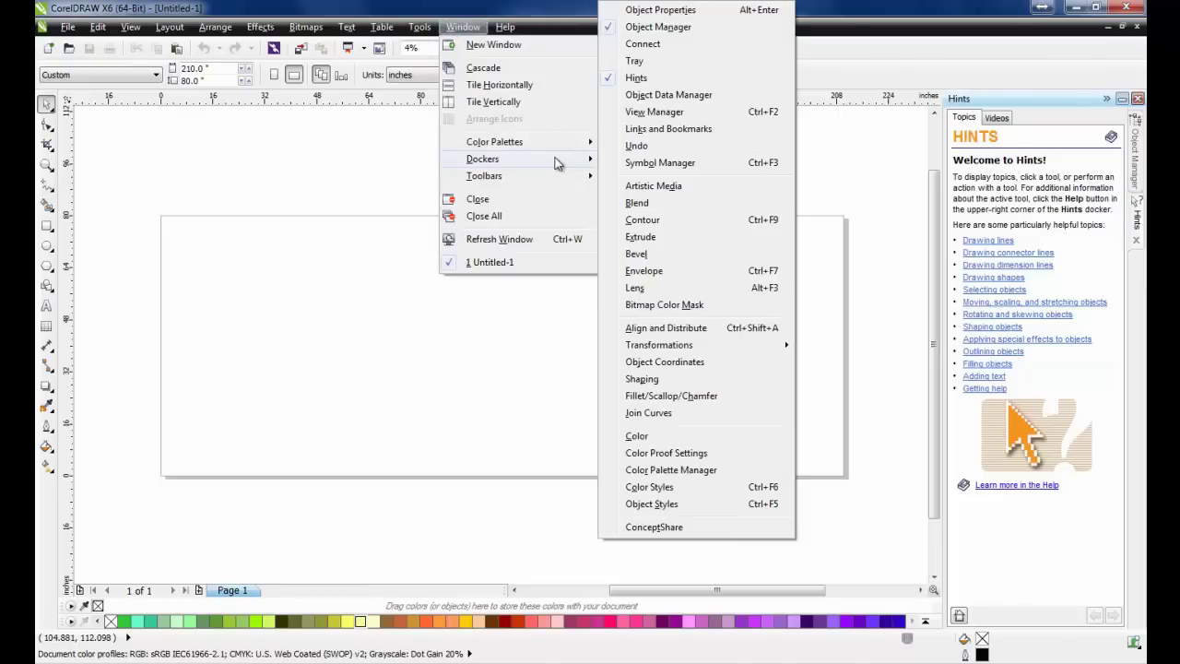
click(642, 44)
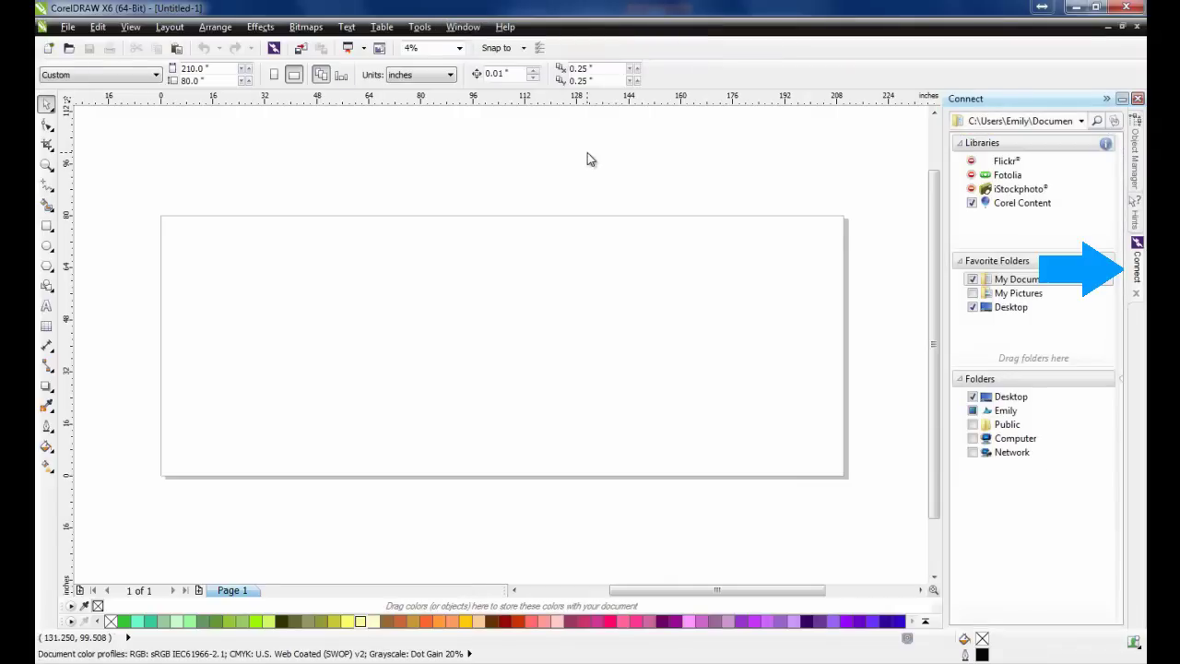
click(1048, 118)
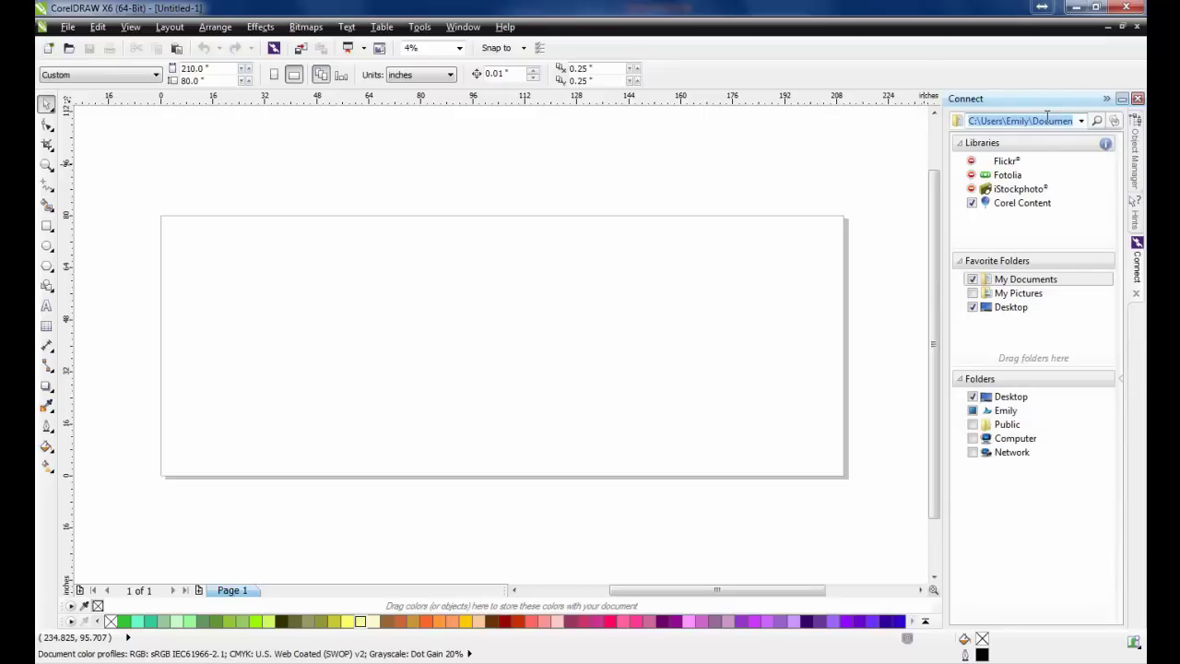
text(Dodge Mini Van)
key(Return)
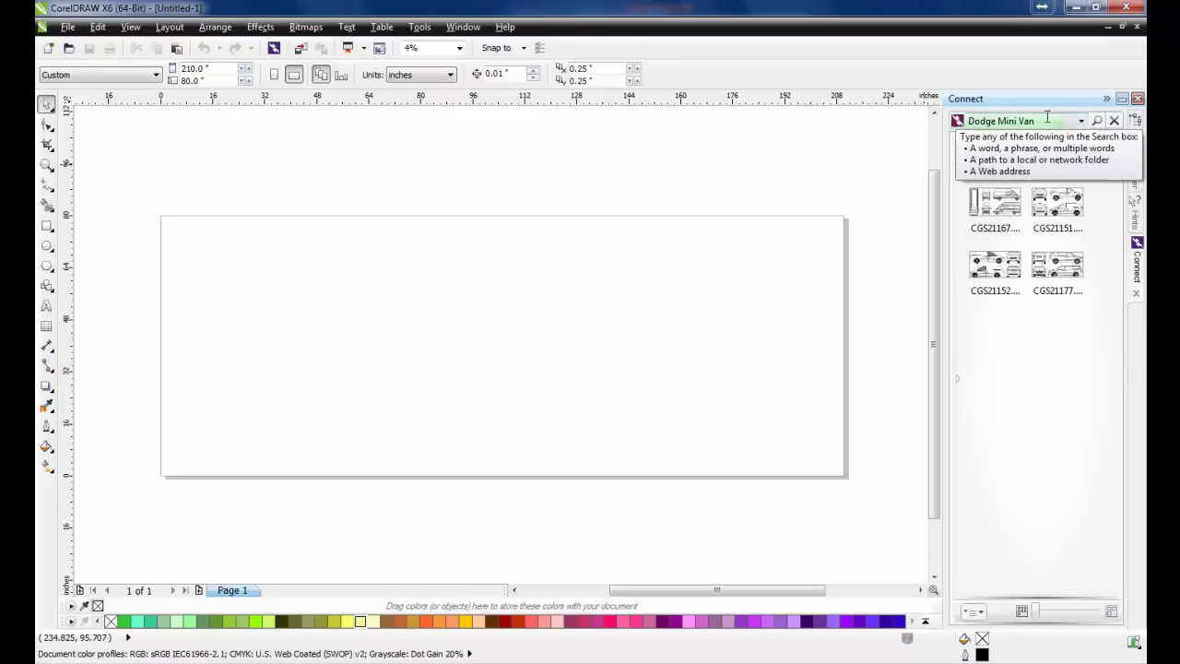
Place the minivan drawing CGS21151.cdr on the page and ungroup it.
mouse_move(1064, 205)
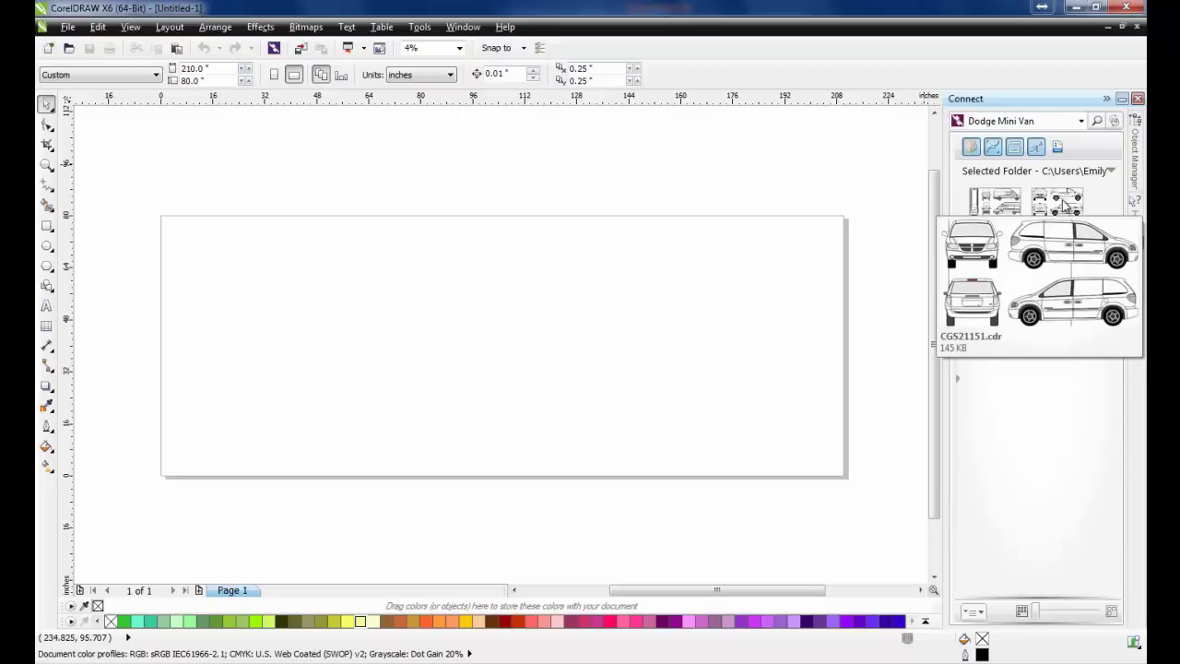
drag(1065, 205, 683, 356)
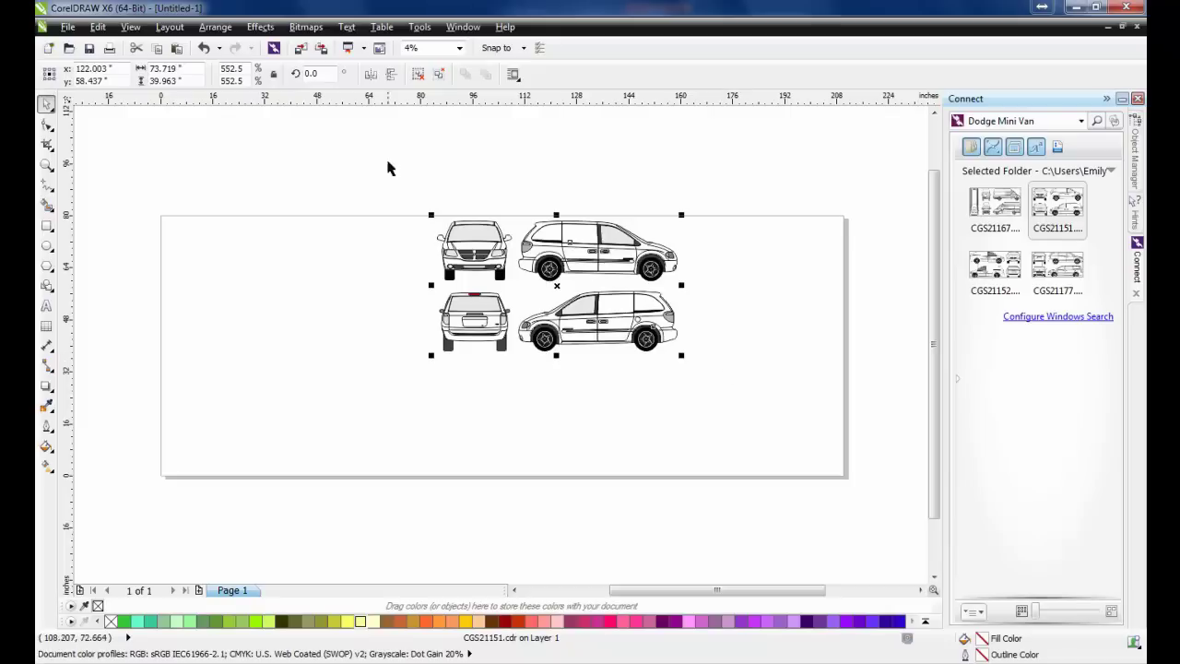
click(215, 27)
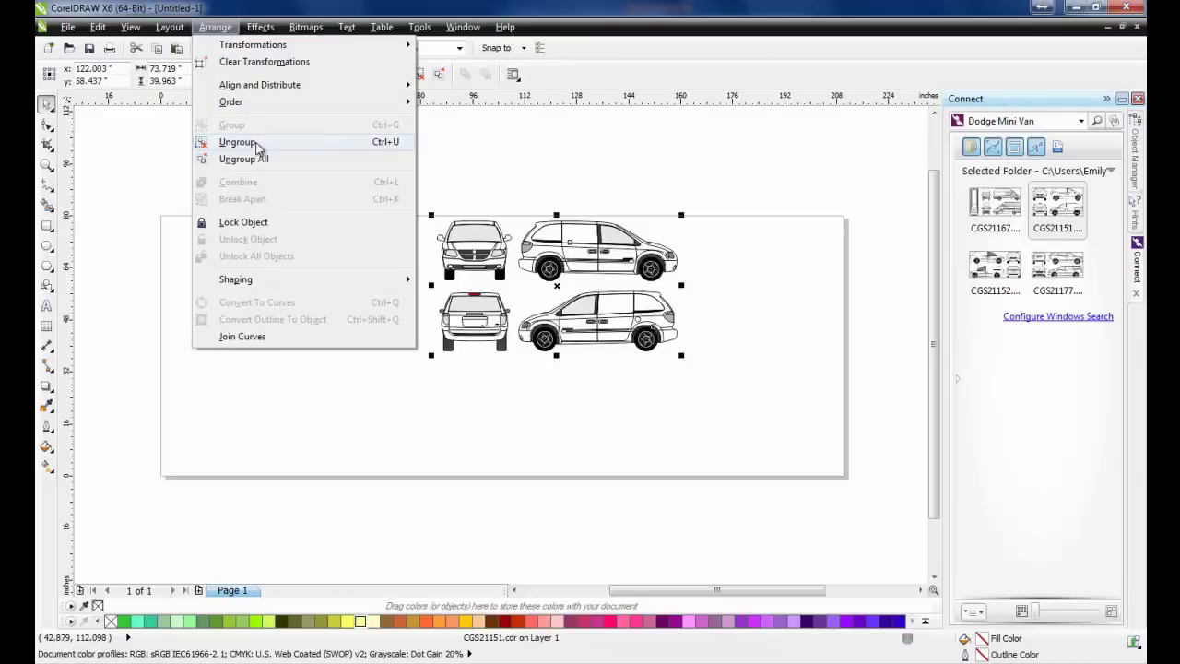
click(242, 142)
Delete the front, rear and right-facing side views, keeping only the left-facing side view of the van.
drag(415, 175, 747, 294)
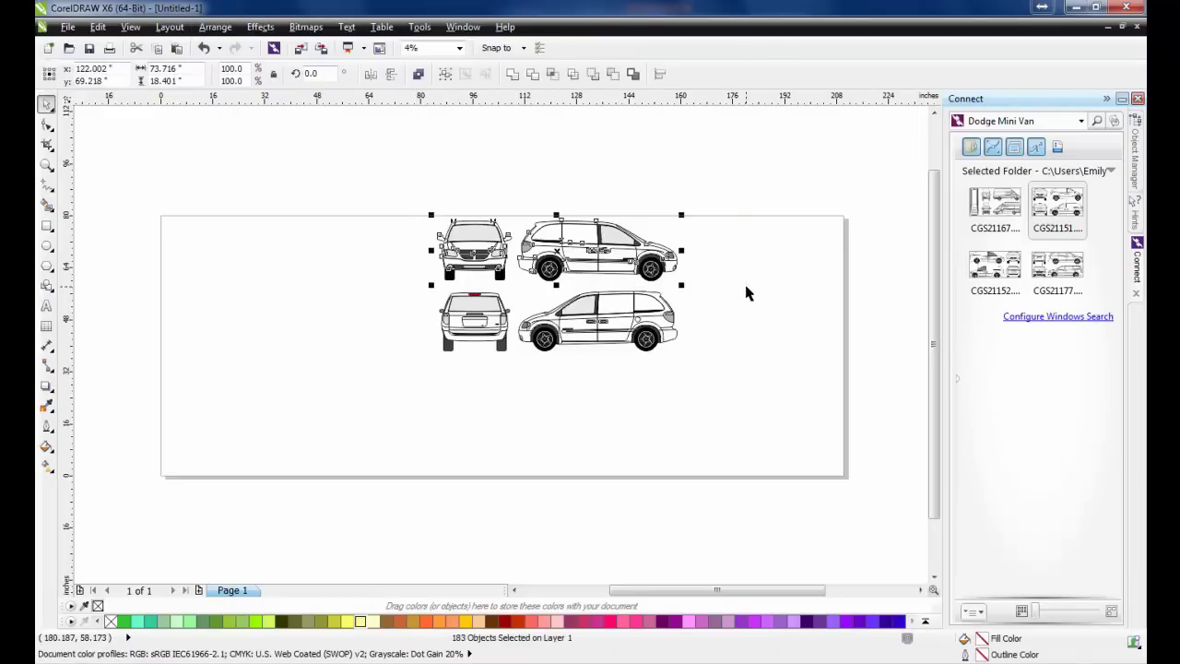
key(Delete)
drag(400, 232, 514, 431)
key(Delete)
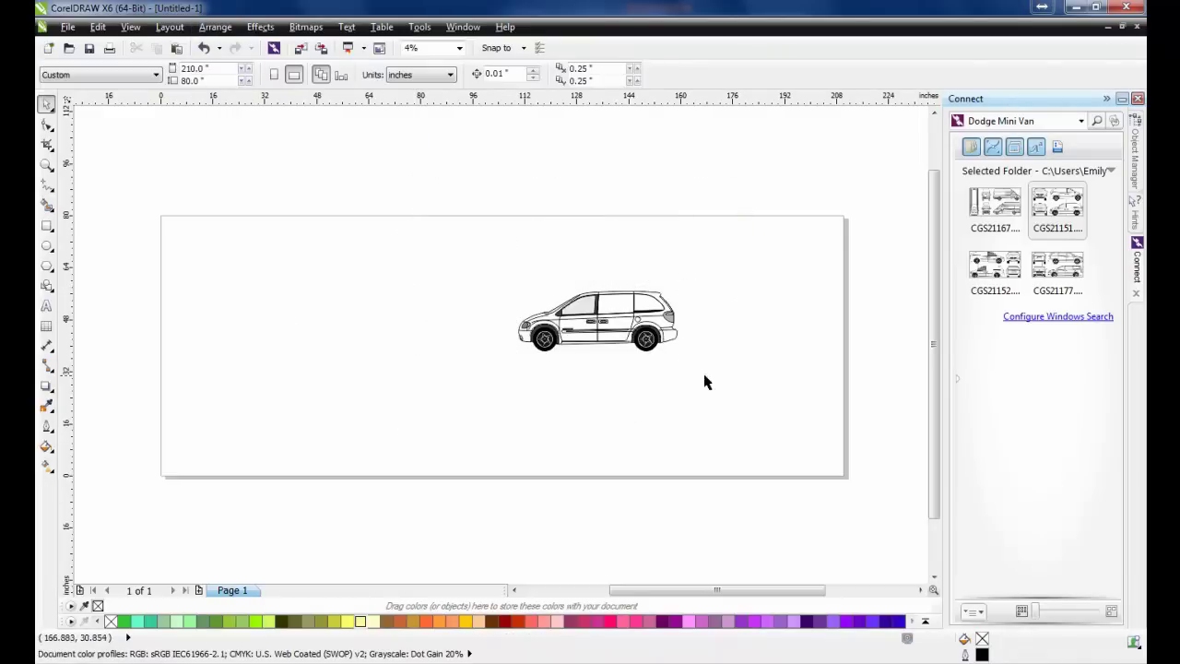
Resize the whole side view to 202.8 by 78.7 inches and move it so it fits inside the page.
drag(705, 381, 461, 255)
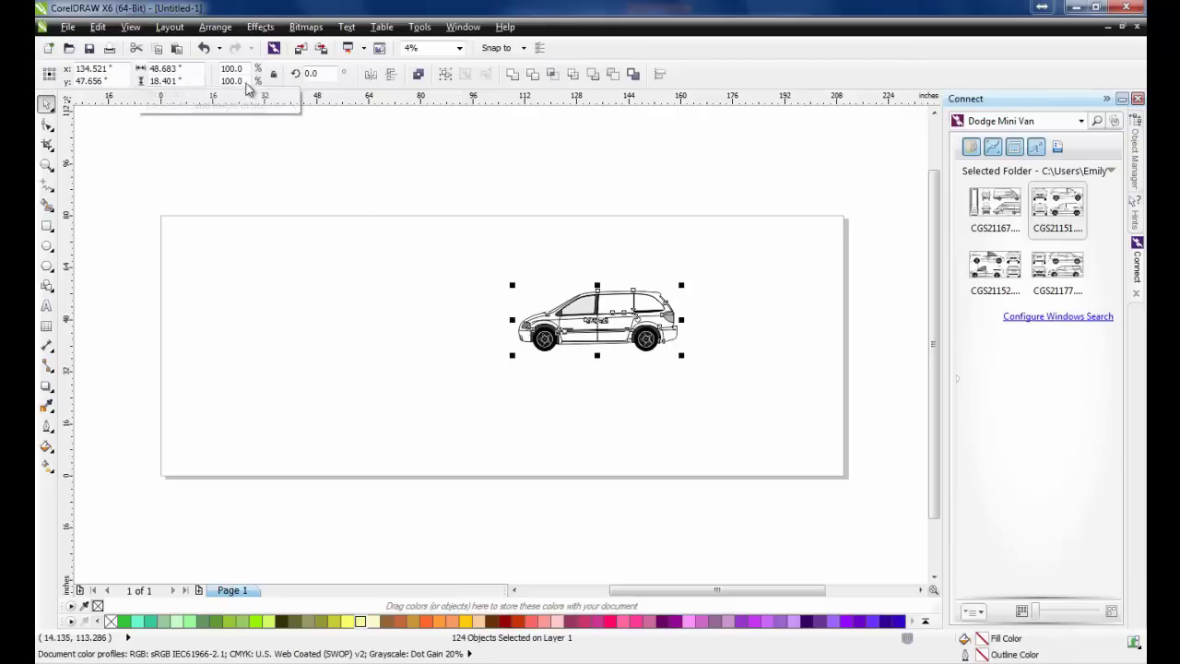
double_click(162, 68)
text(202)
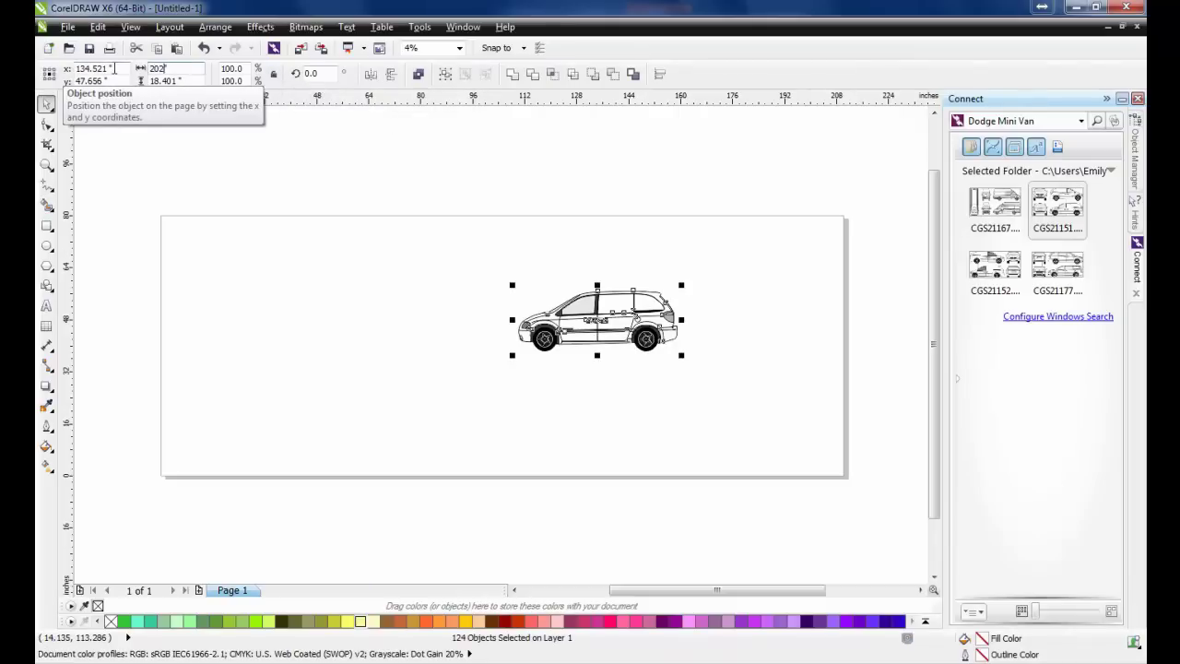
text(.8)
key(Tab)
text(78.7)
key(Return)
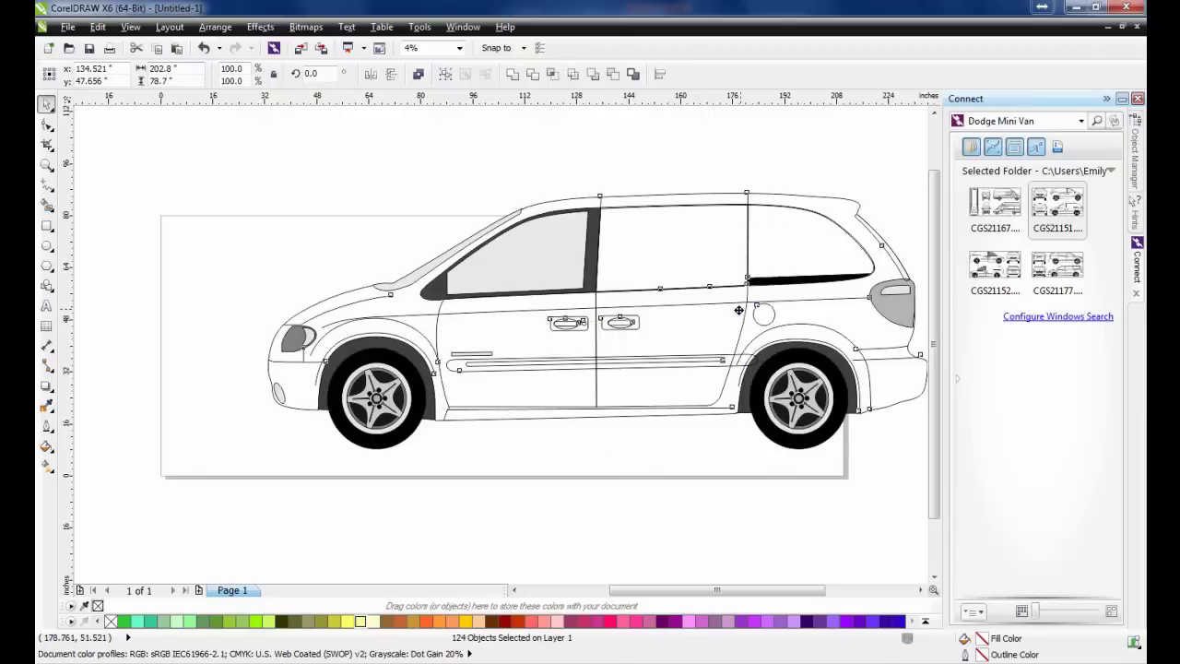
drag(743, 309, 641, 331)
click(817, 519)
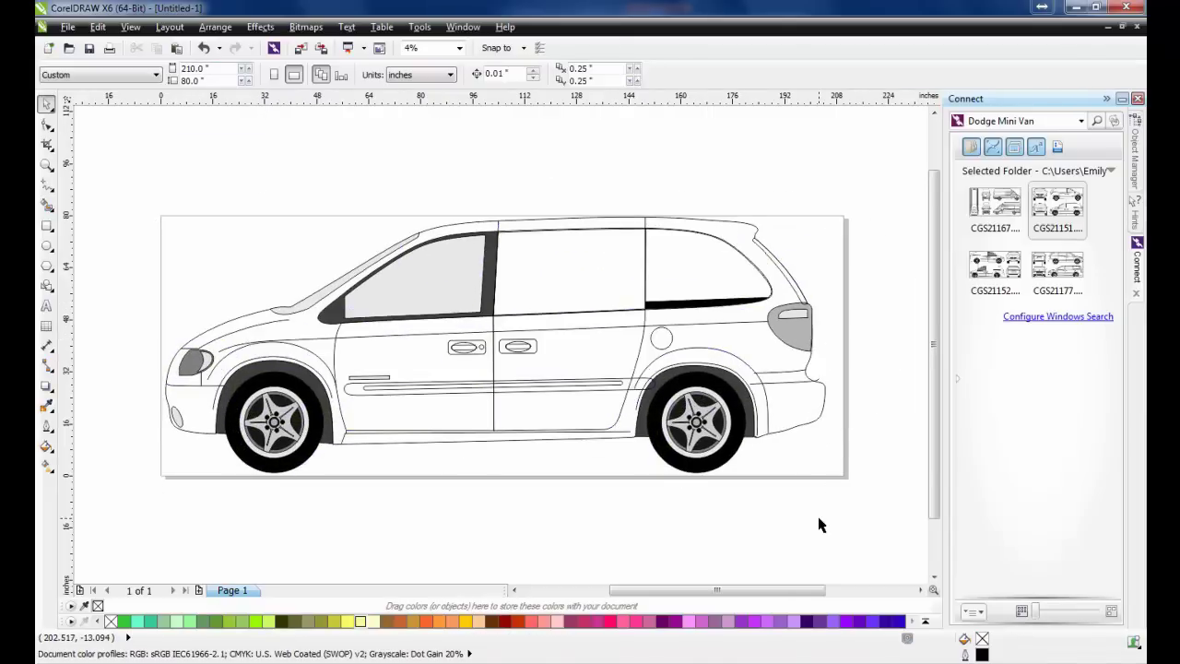
Delete the side moulding strips, the small front-door badge and the horizontal line on the rear bumper.
click(533, 386)
click(533, 389)
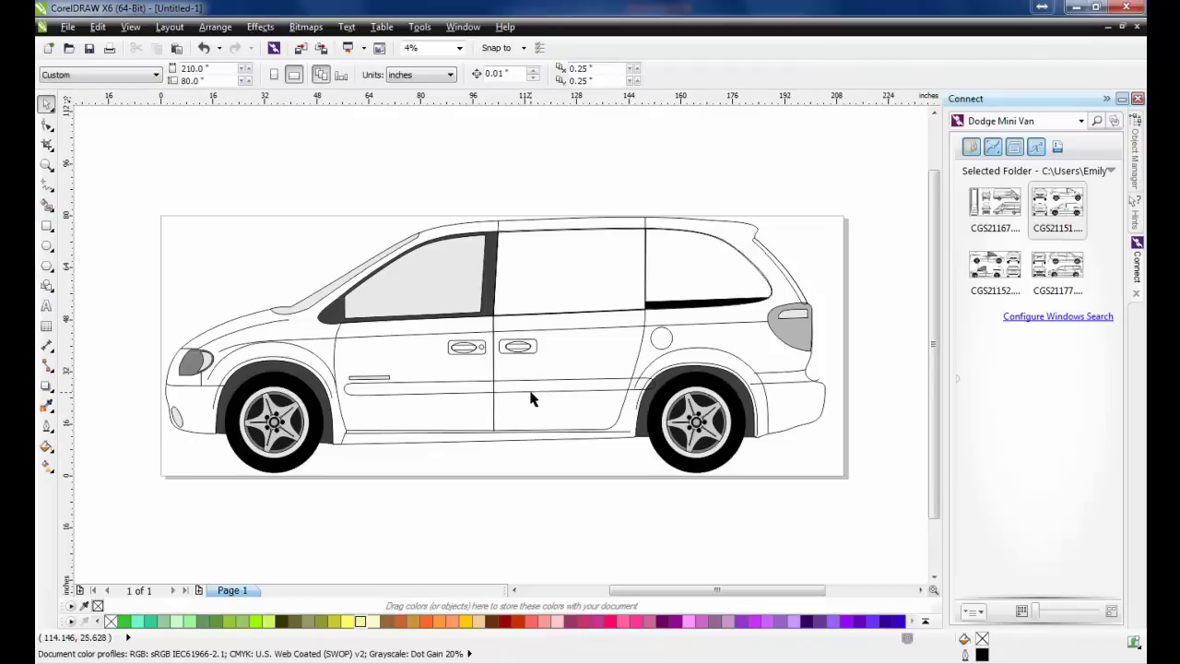
click(533, 391)
click(530, 387)
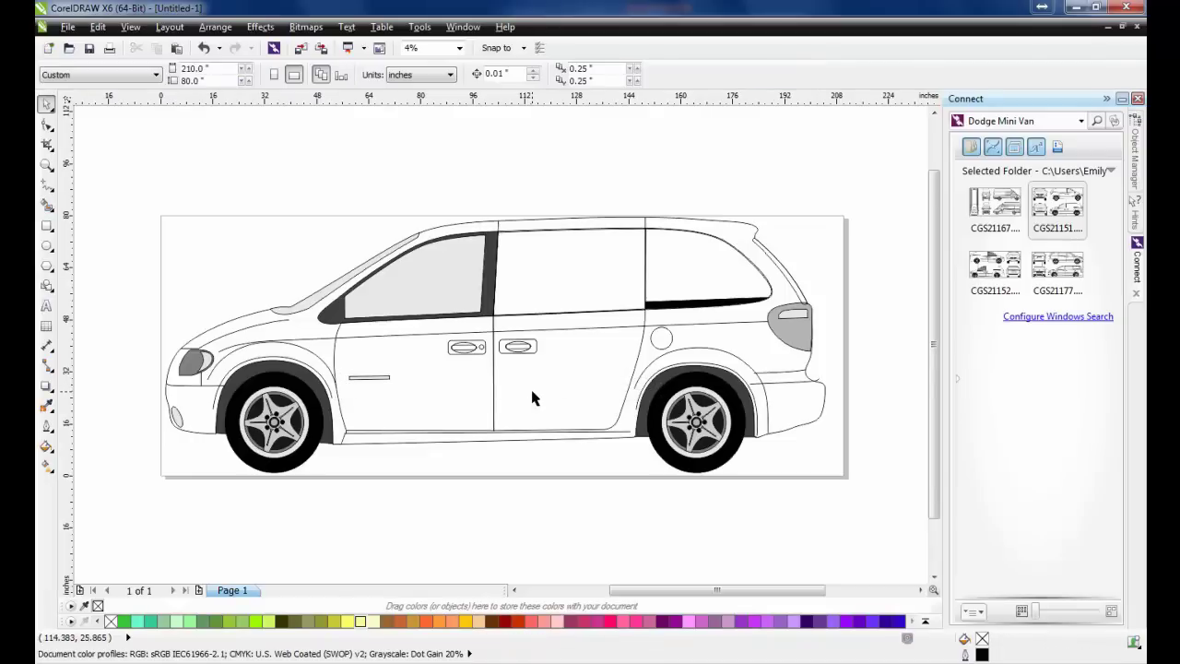
click(366, 379)
key(Delete)
click(819, 378)
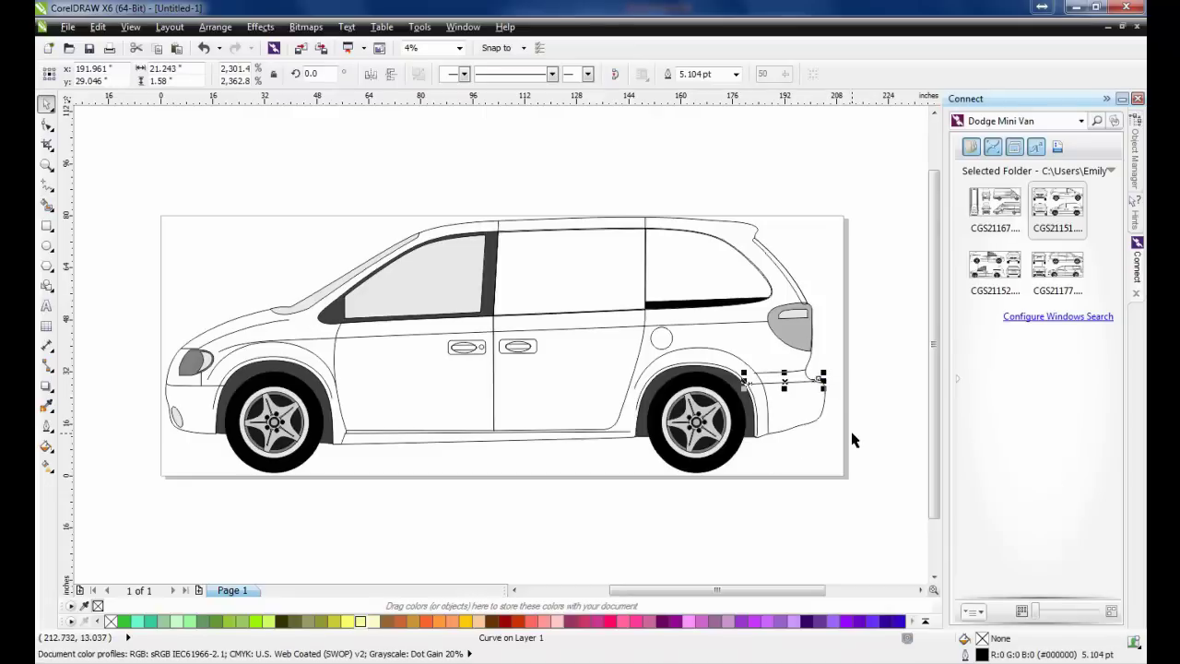
key(Delete)
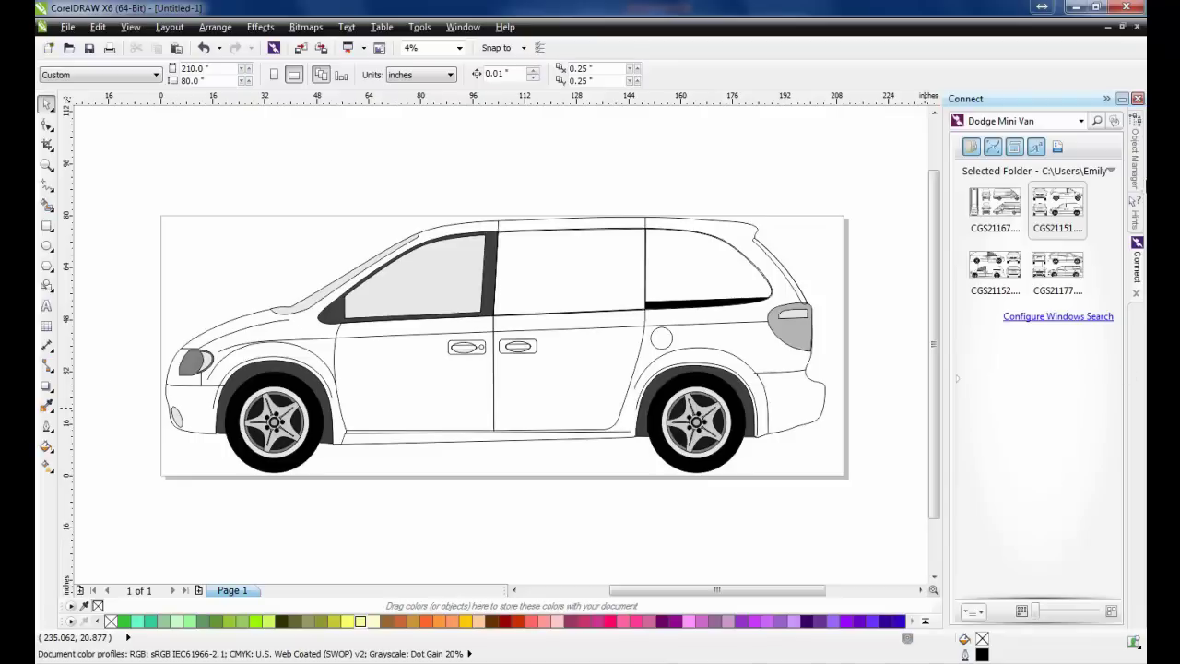
Select the van's body outline, the last curve of Layer 1 in the Object Manager.
click(1136, 161)
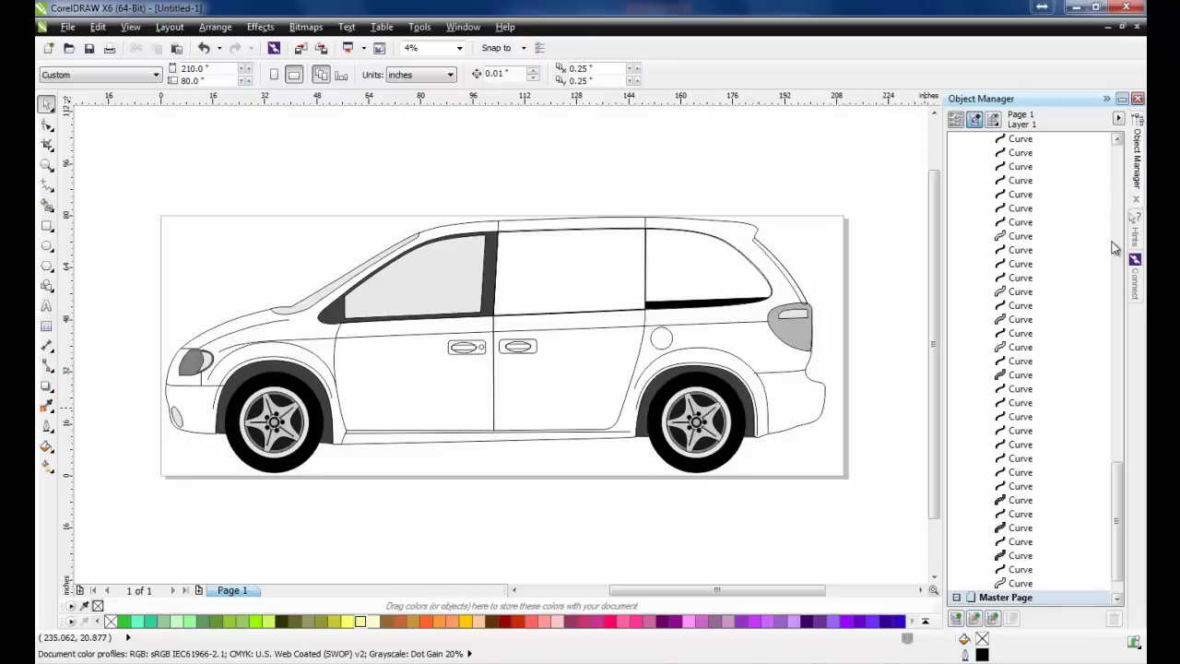
click(1017, 584)
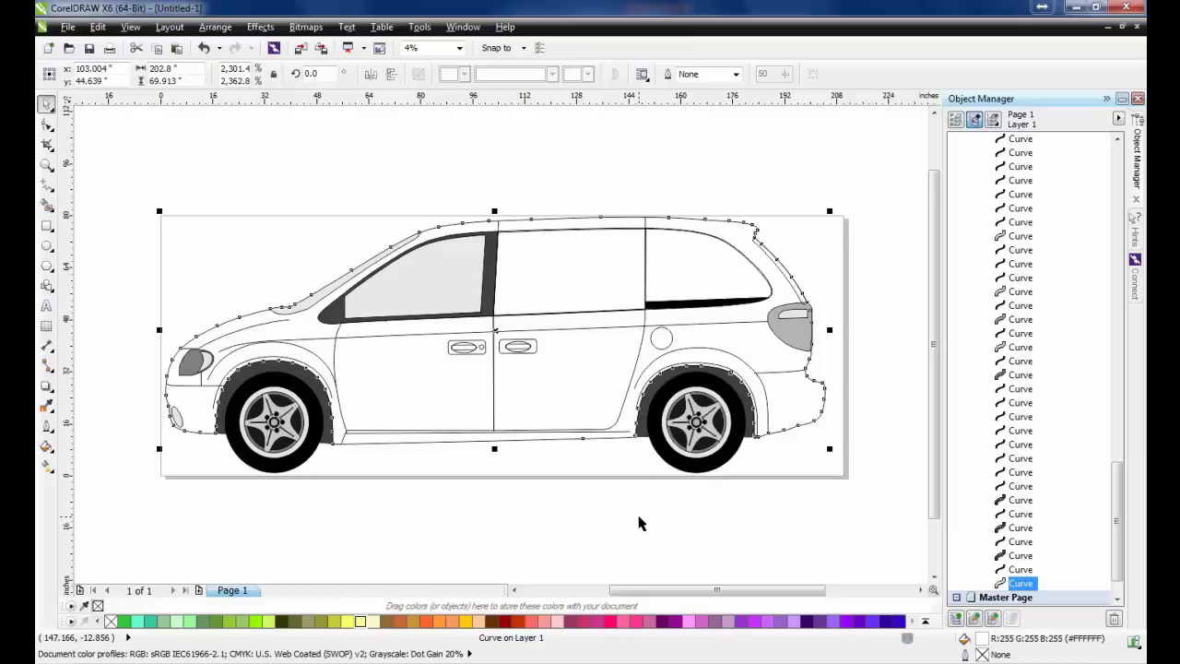
Try pale yellow, pink and light green fills on the van body.
click(374, 620)
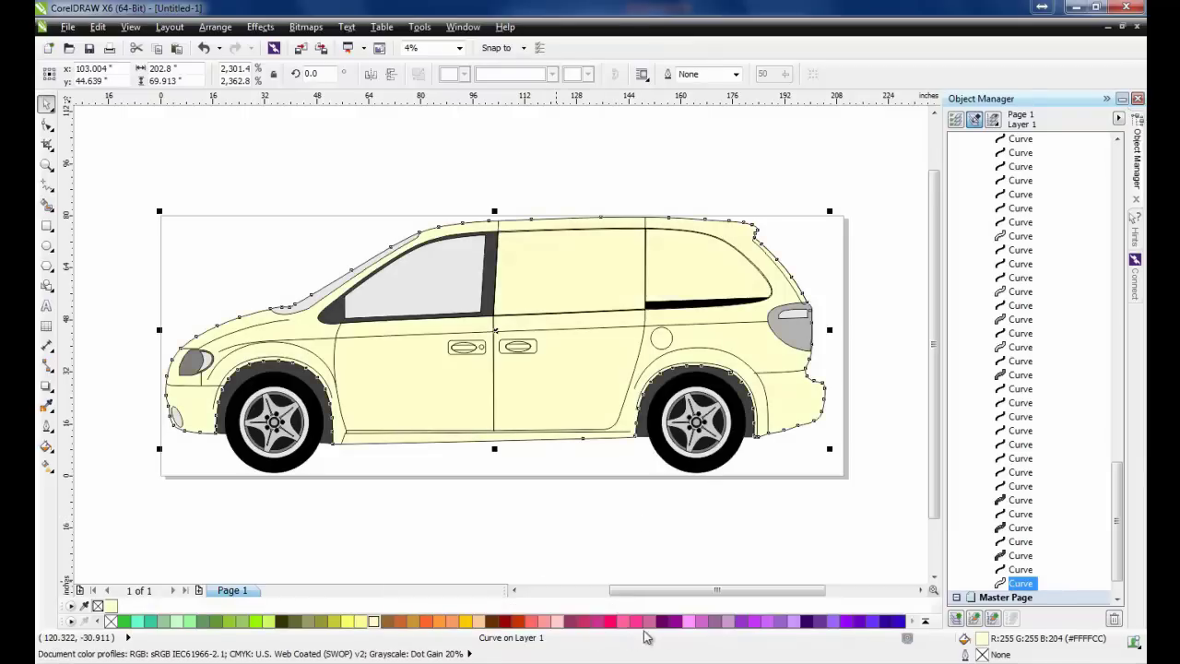
click(557, 623)
click(181, 622)
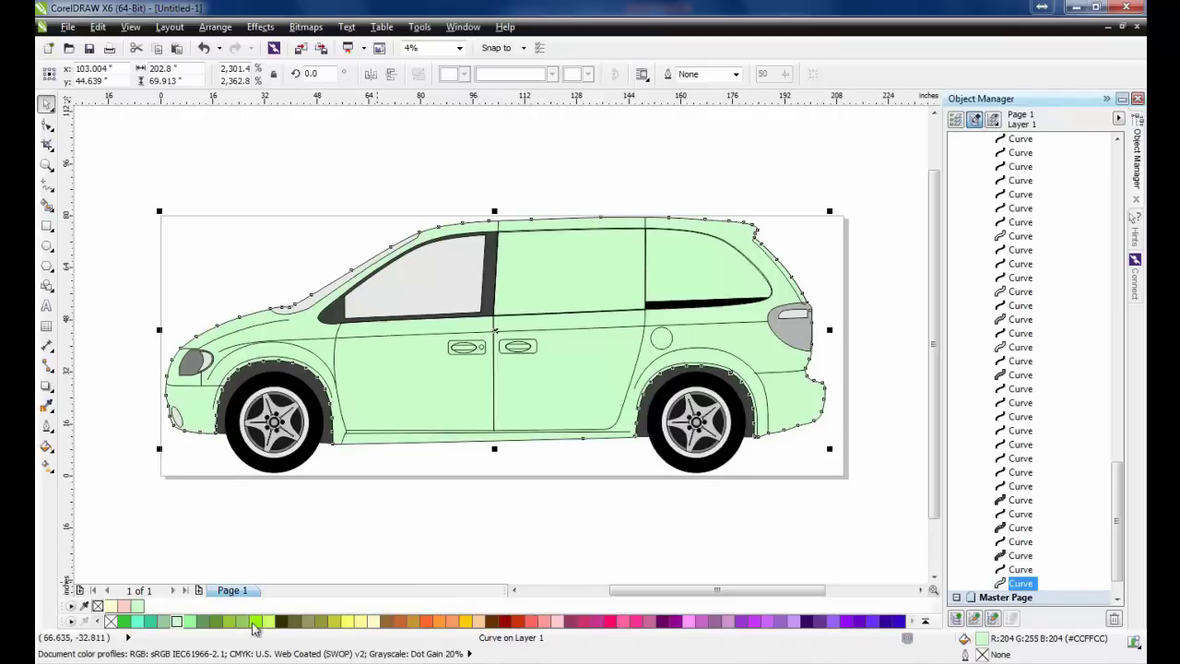
click(110, 623)
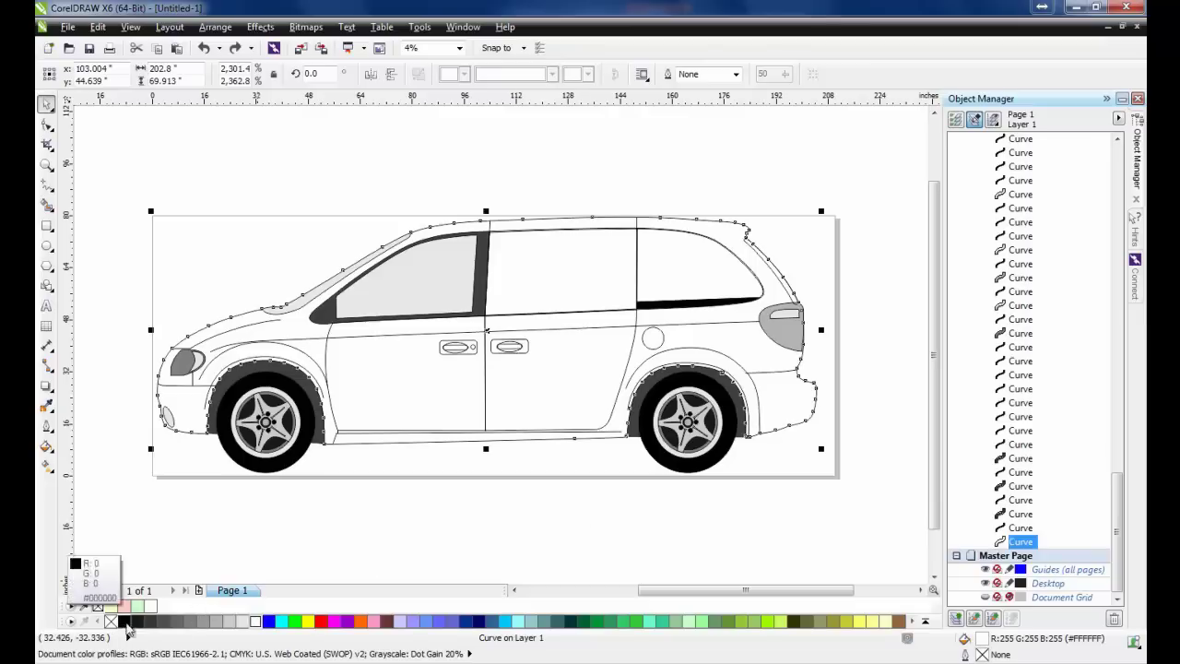
Remove the body curve's fill and turn it into an empty PowerClip frame.
click(110, 622)
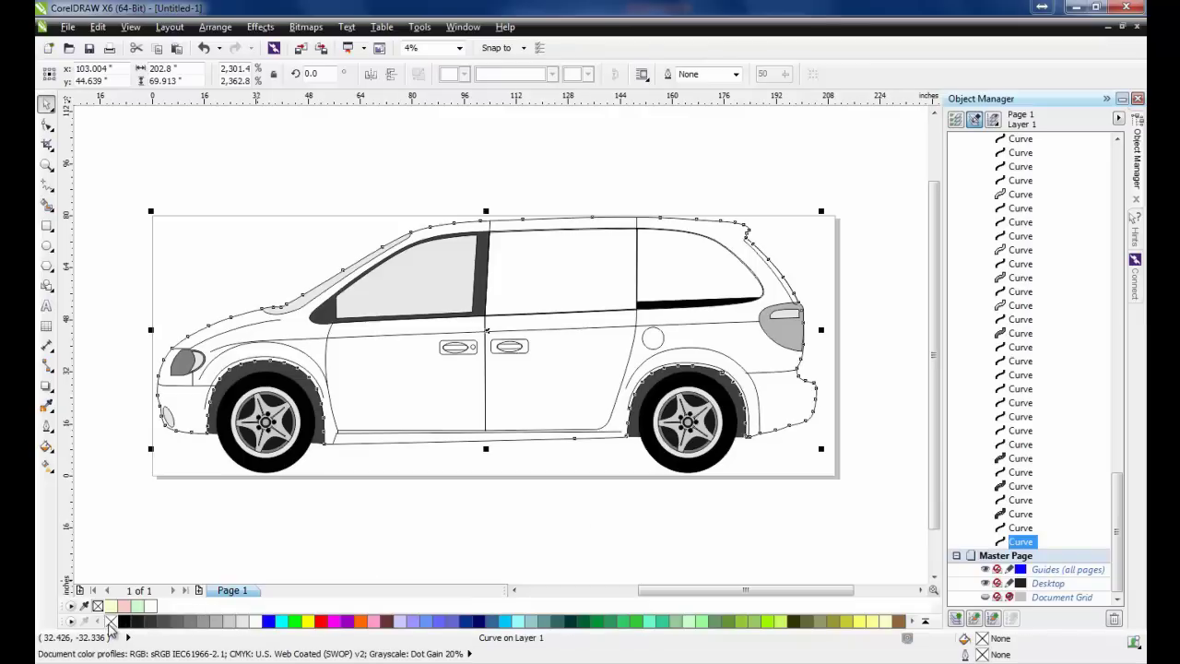
right_click(1039, 543)
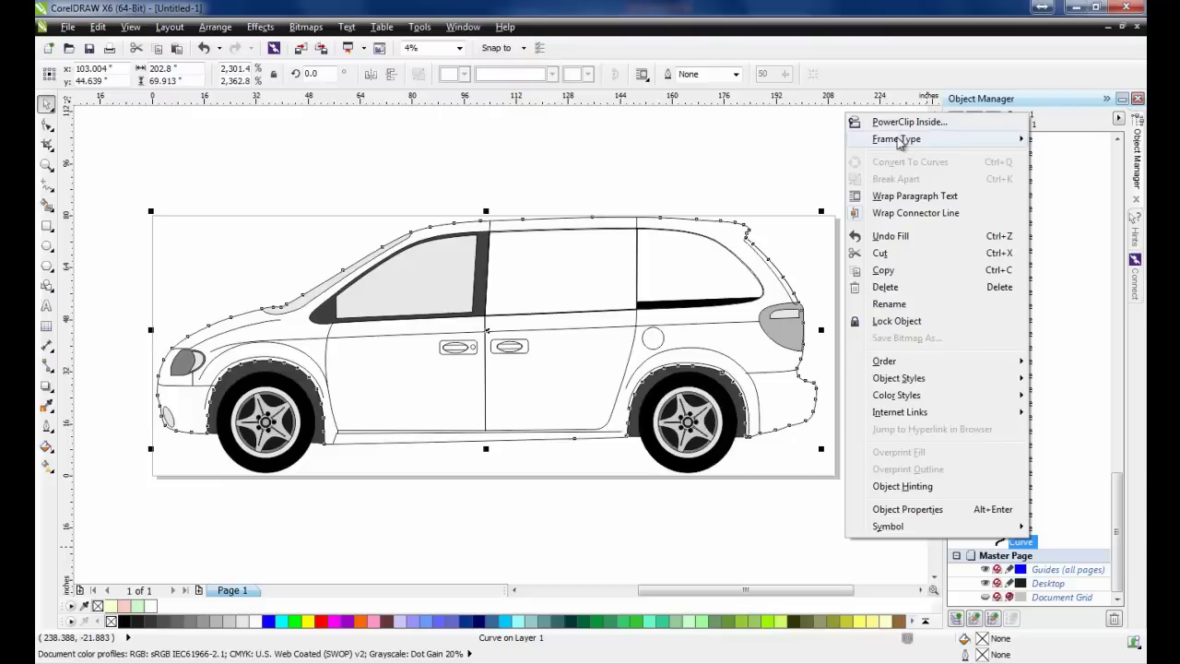
mouse_move(898, 138)
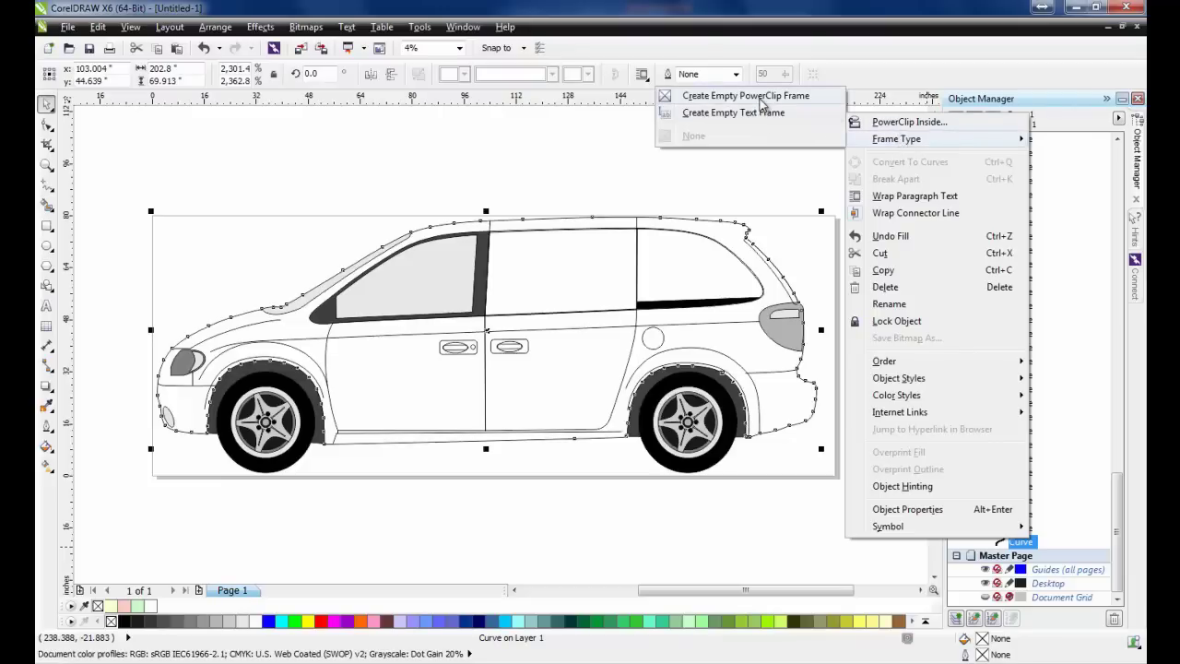
click(762, 98)
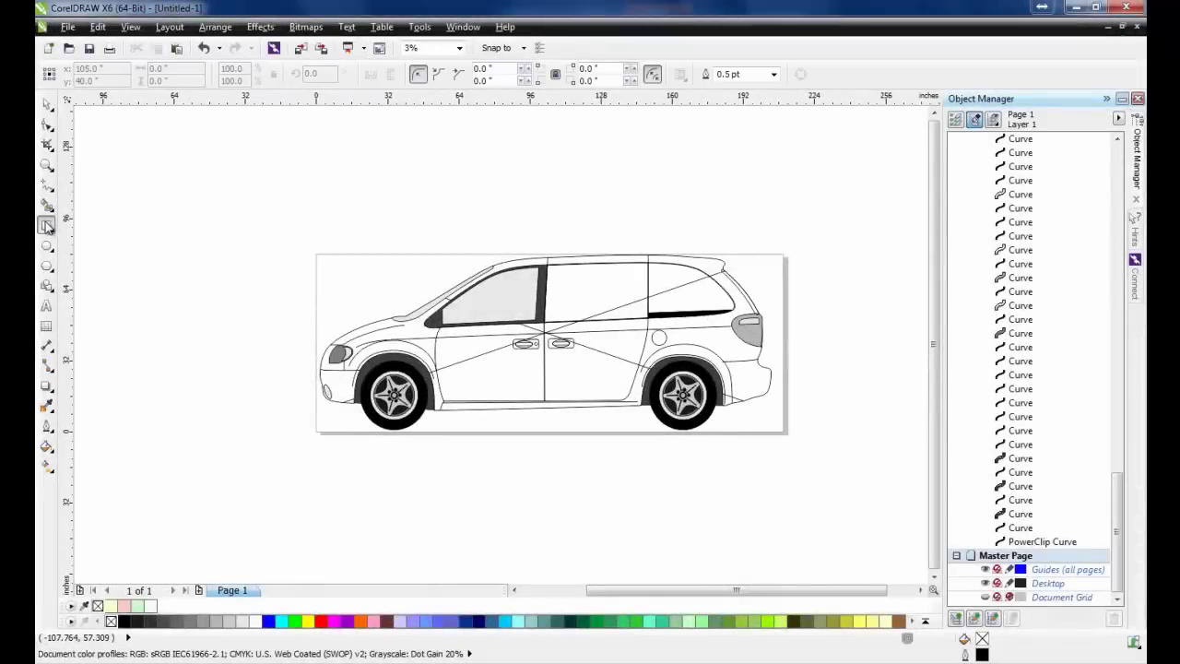
Draw a rectangle about 209 by 76 inches just below the page and convert it to curves.
click(48, 227)
drag(305, 440, 439, 566)
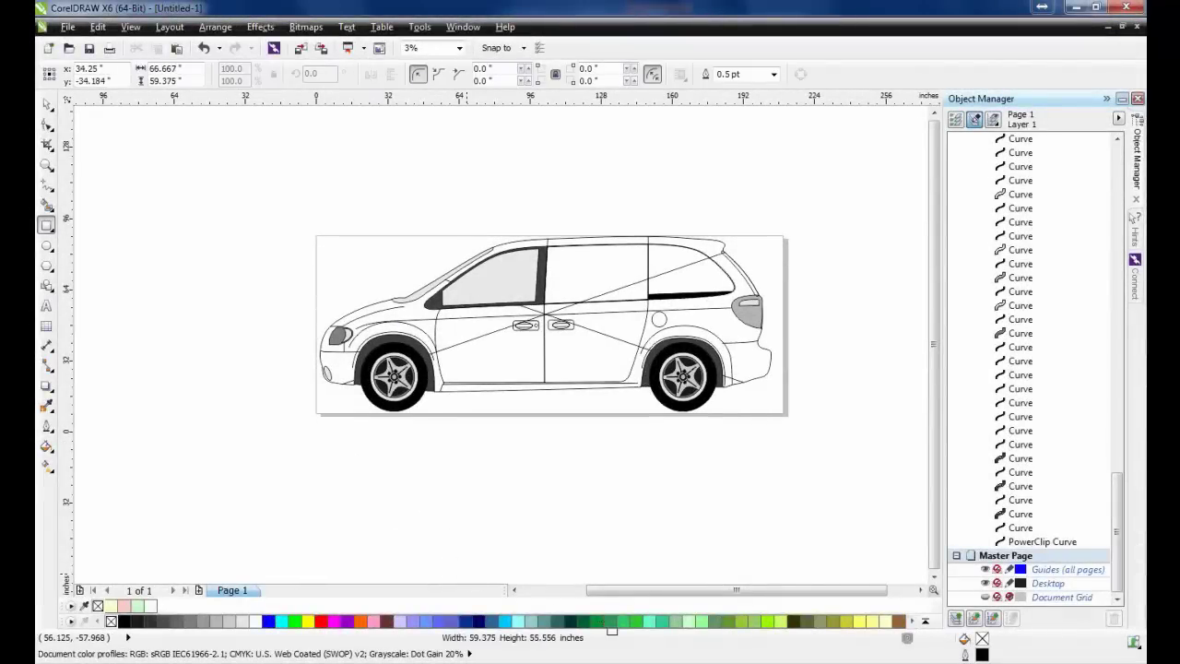
drag(611, 630, 786, 490)
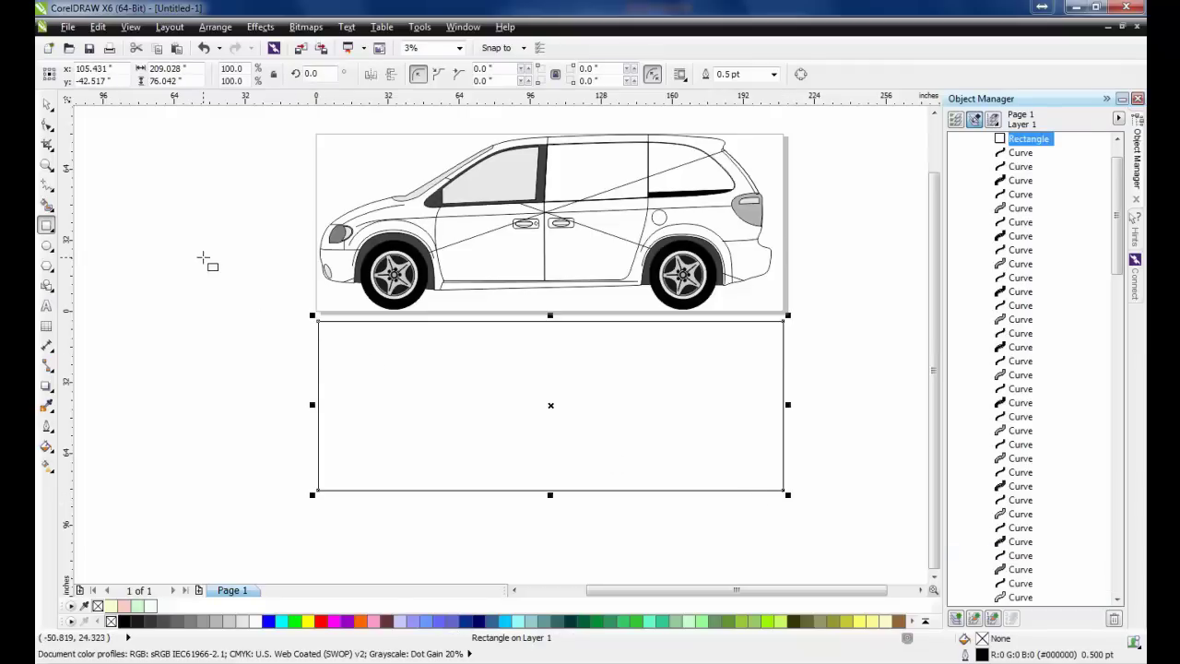
click(225, 27)
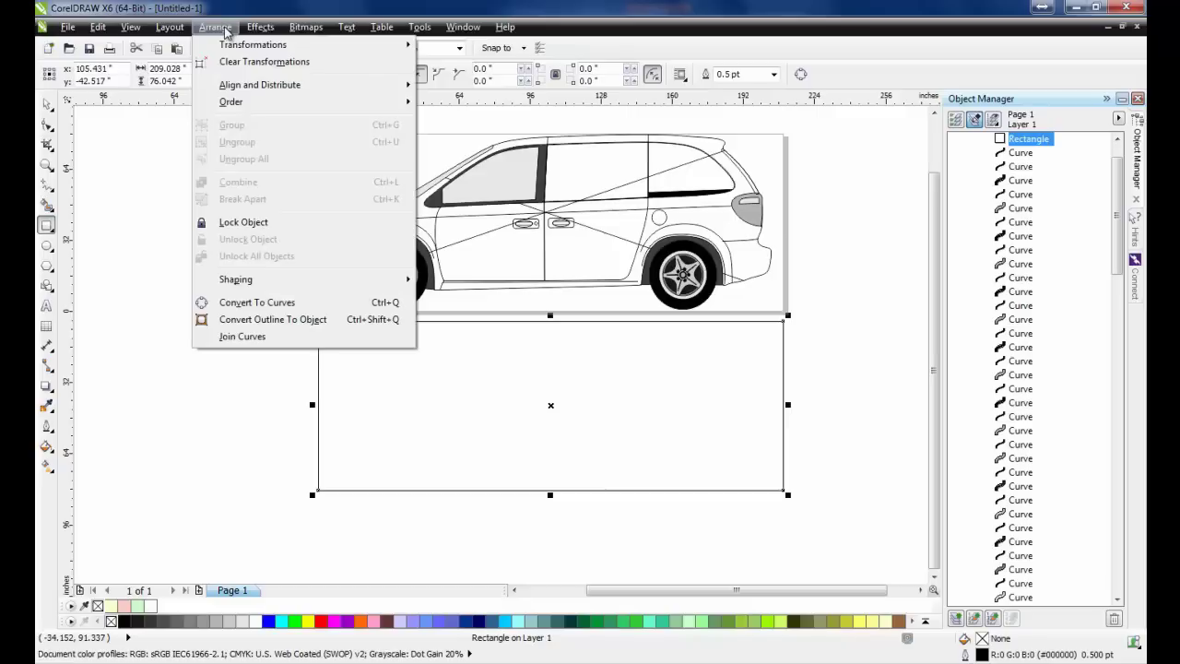
click(266, 302)
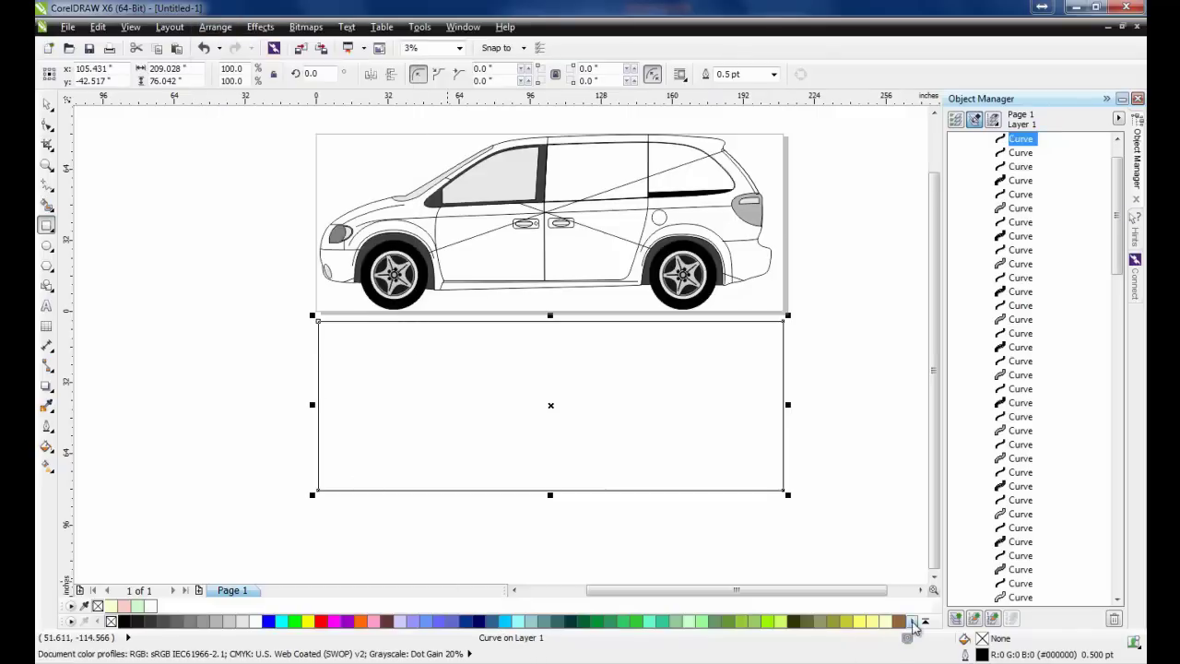
Delete the rectangle's upper-left corner node with the Shape tool to make a triangle.
click(913, 623)
drag(913, 625, 913, 625)
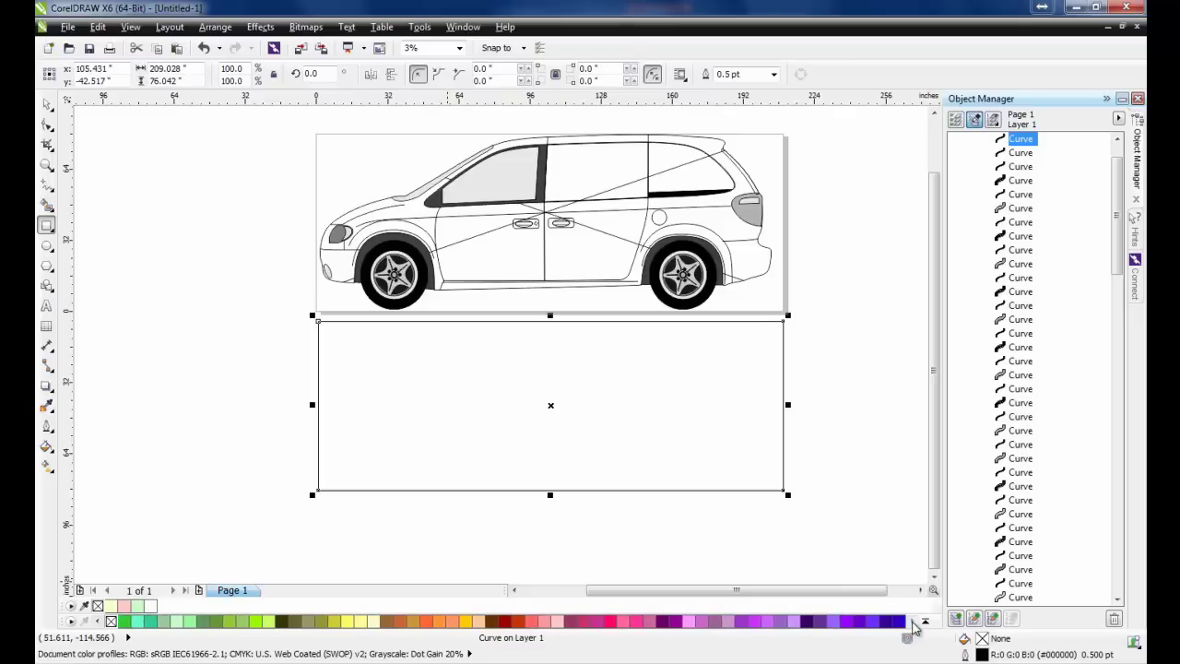
click(48, 127)
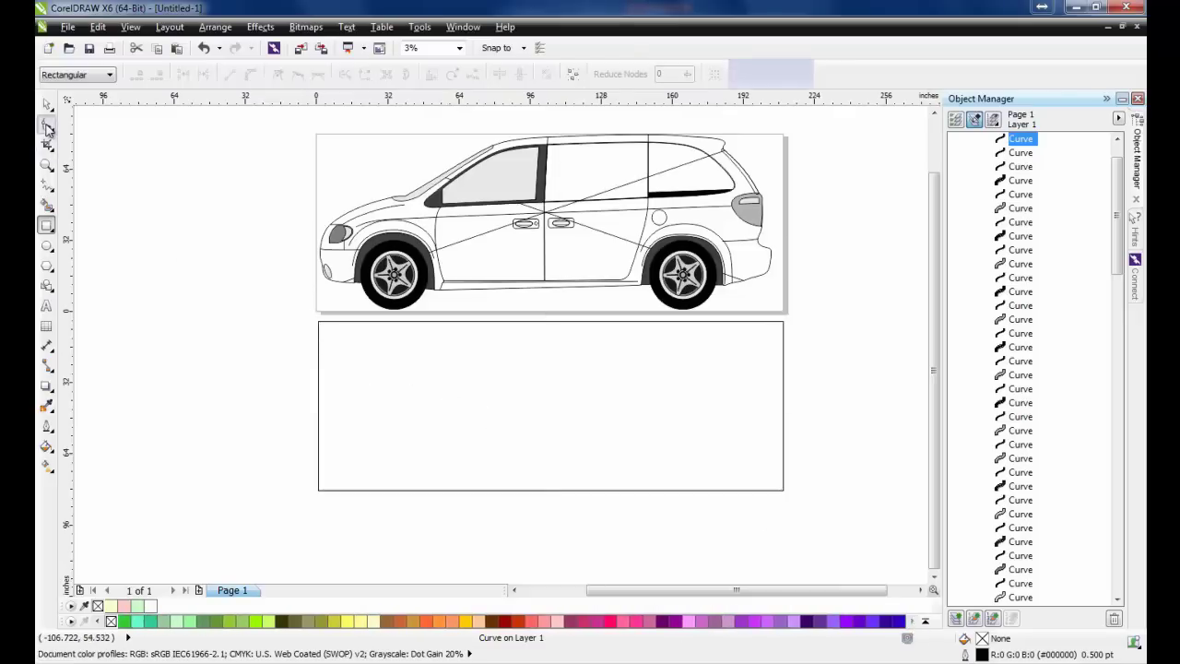
right_click(319, 321)
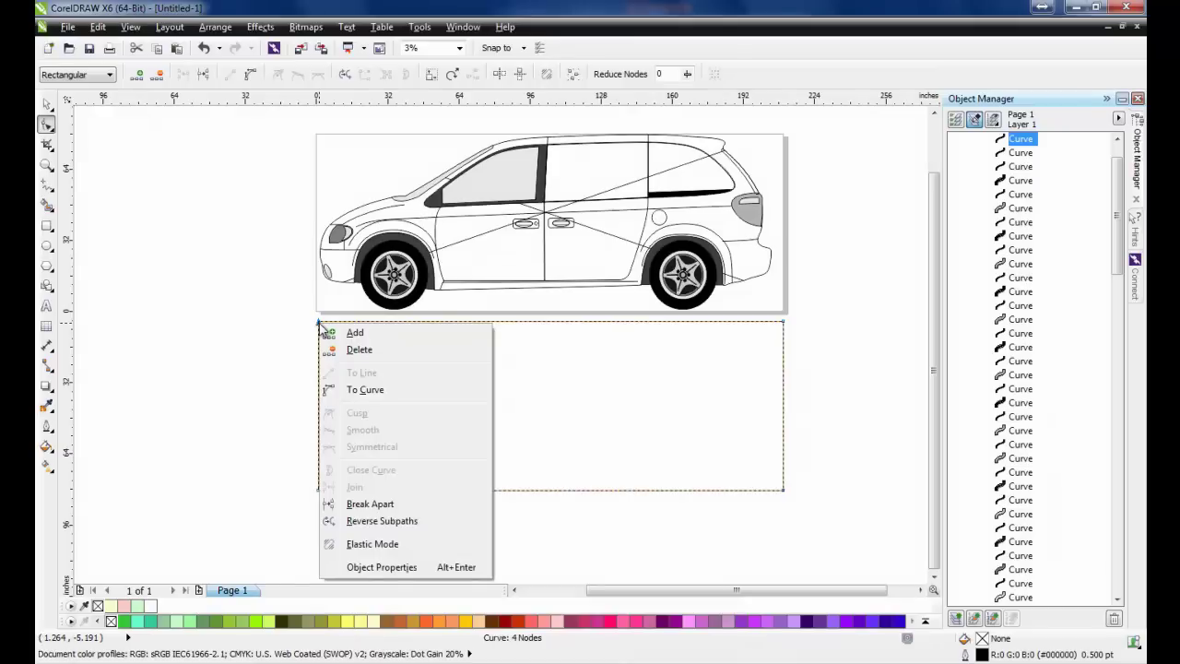
click(361, 350)
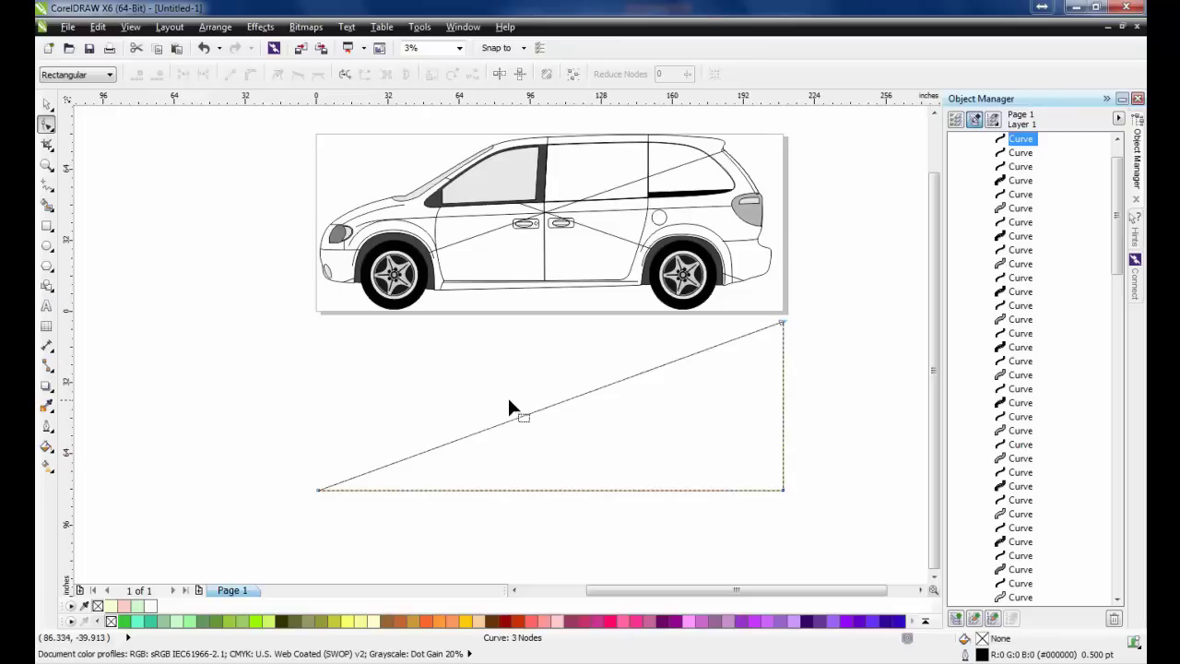
Convert the triangle's sloping side to a curve and bend it into a sweeping S-shaped edge.
click(525, 415)
click(247, 78)
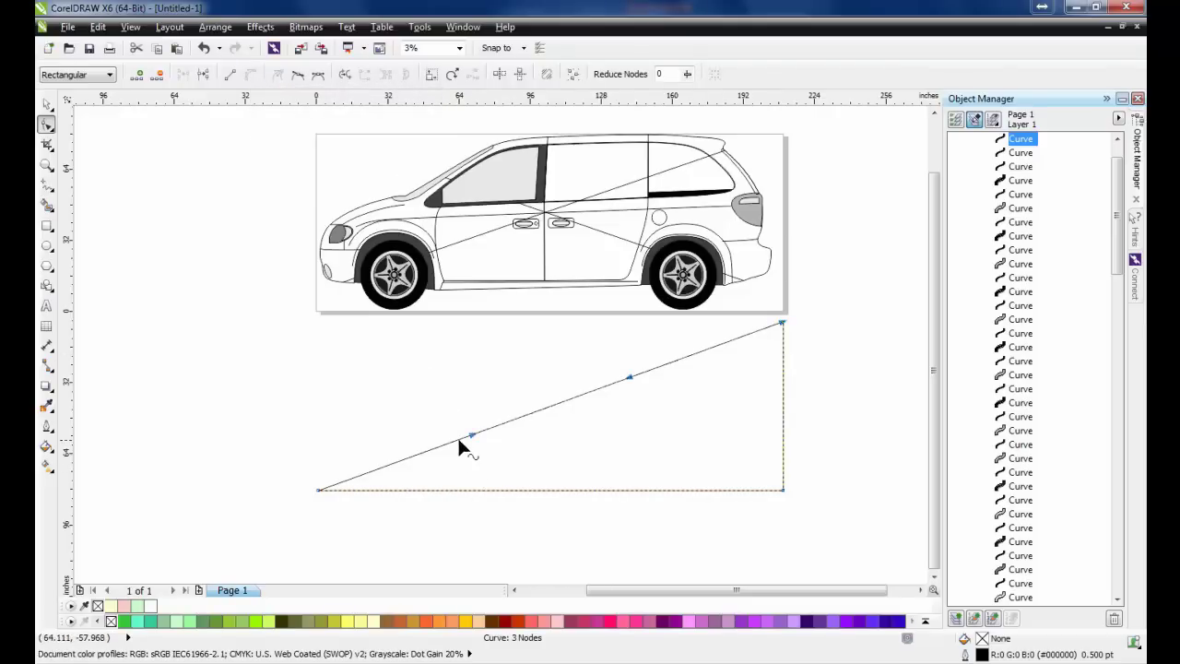
drag(461, 446, 554, 469)
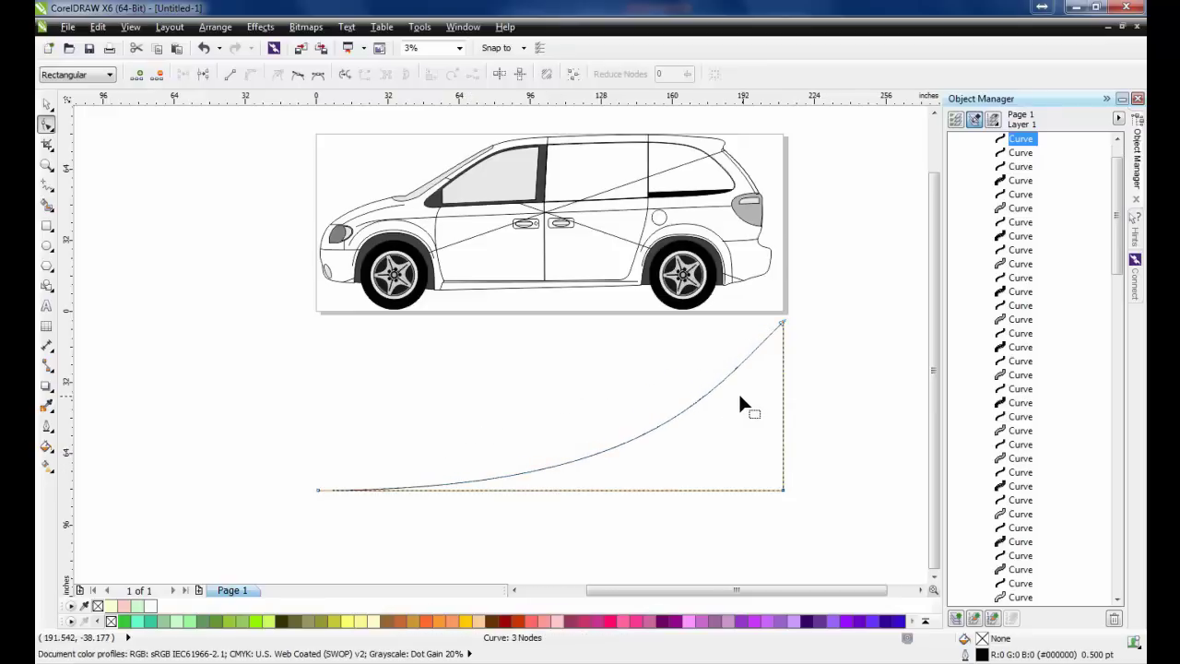
drag(684, 412, 622, 355)
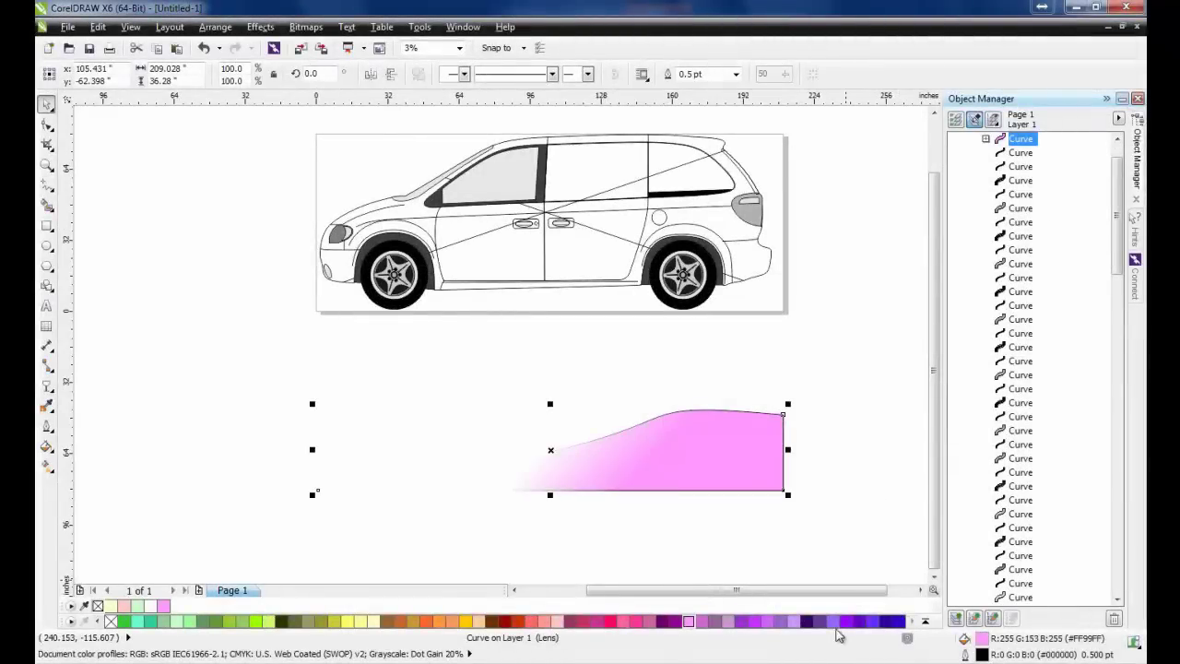
Place the pink shape without an outline in the van body's PowerClip frame and fit it over the rear lower body.
right_click(110, 622)
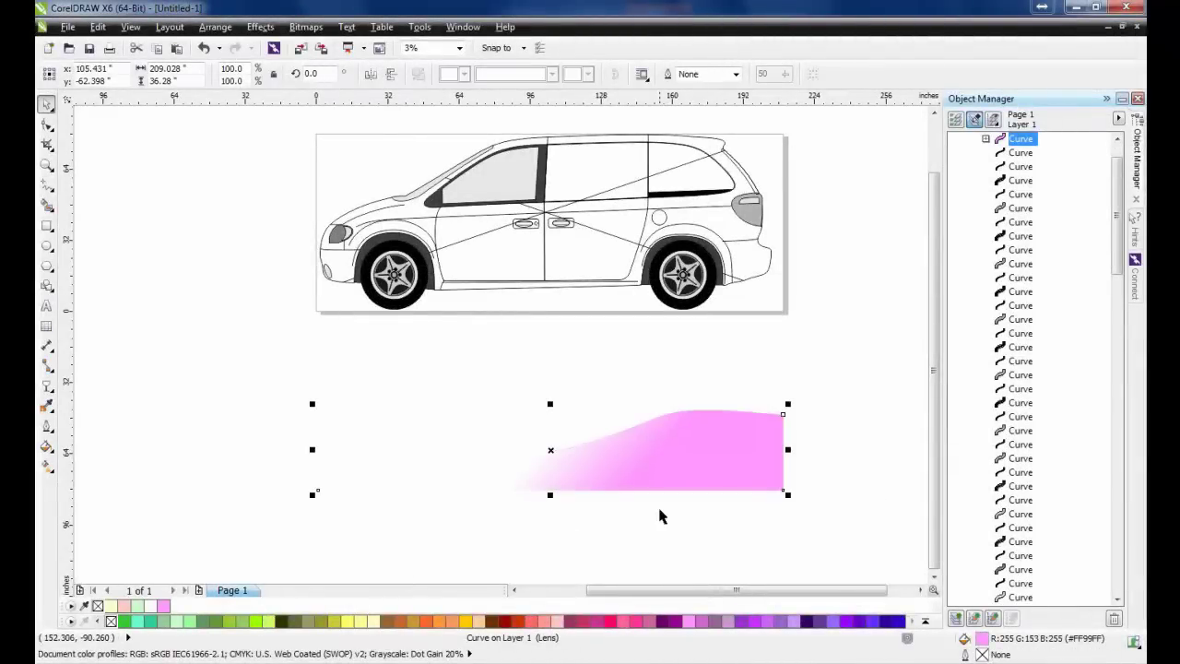
drag(708, 476, 623, 248)
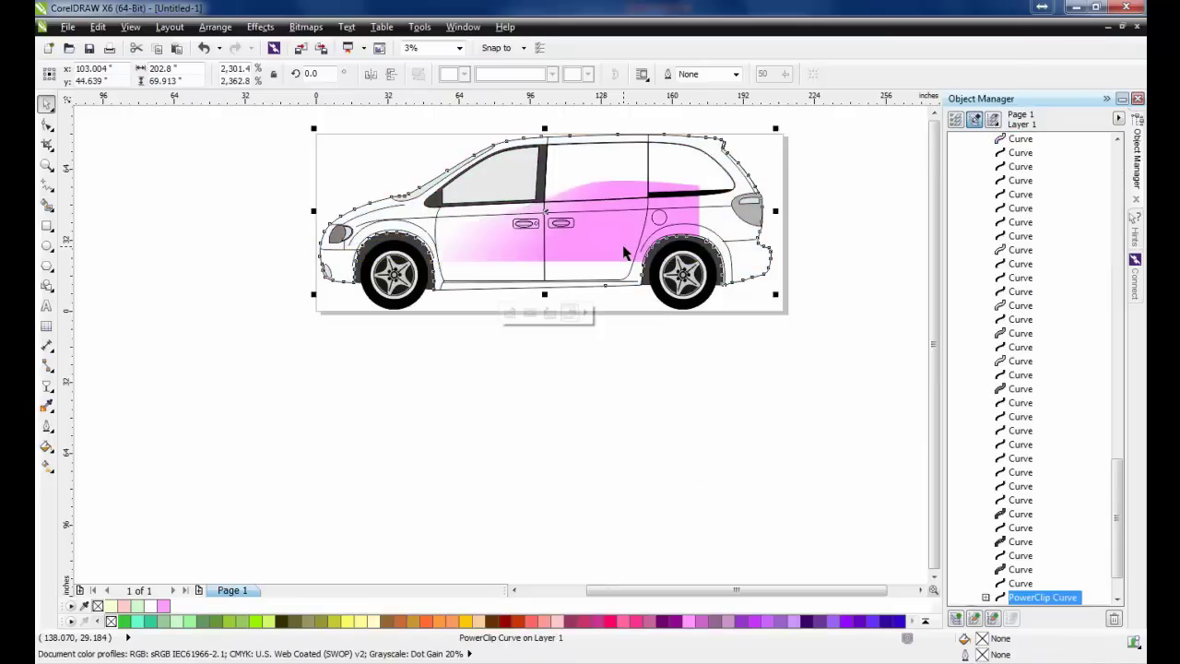
click(508, 314)
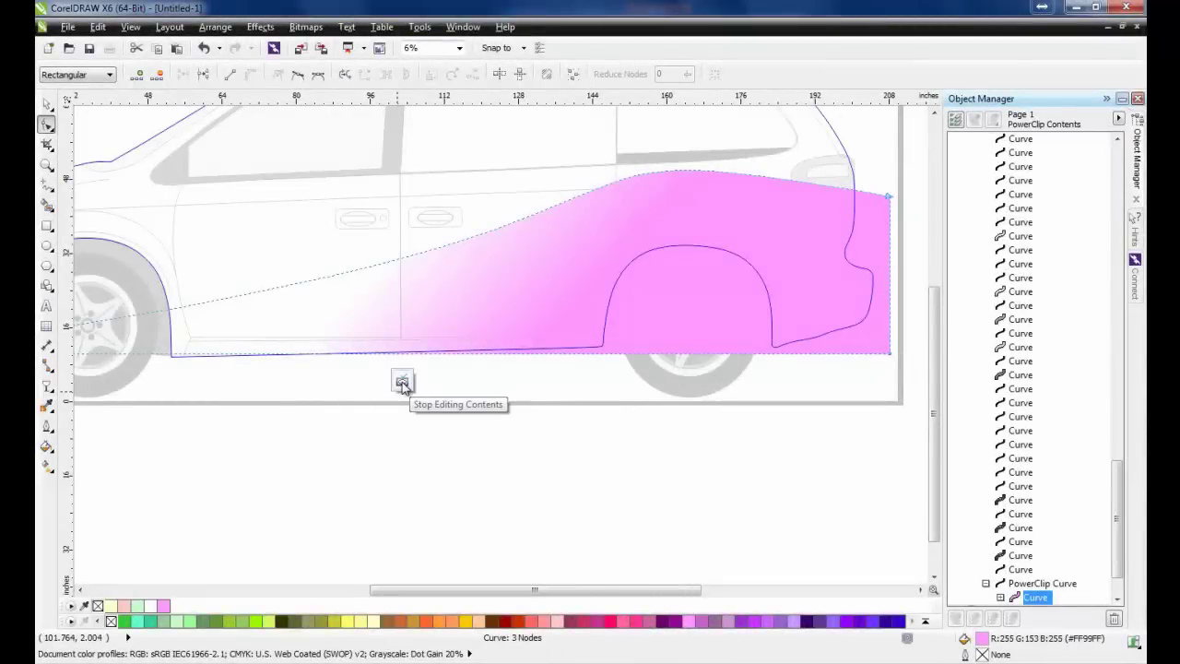
click(402, 384)
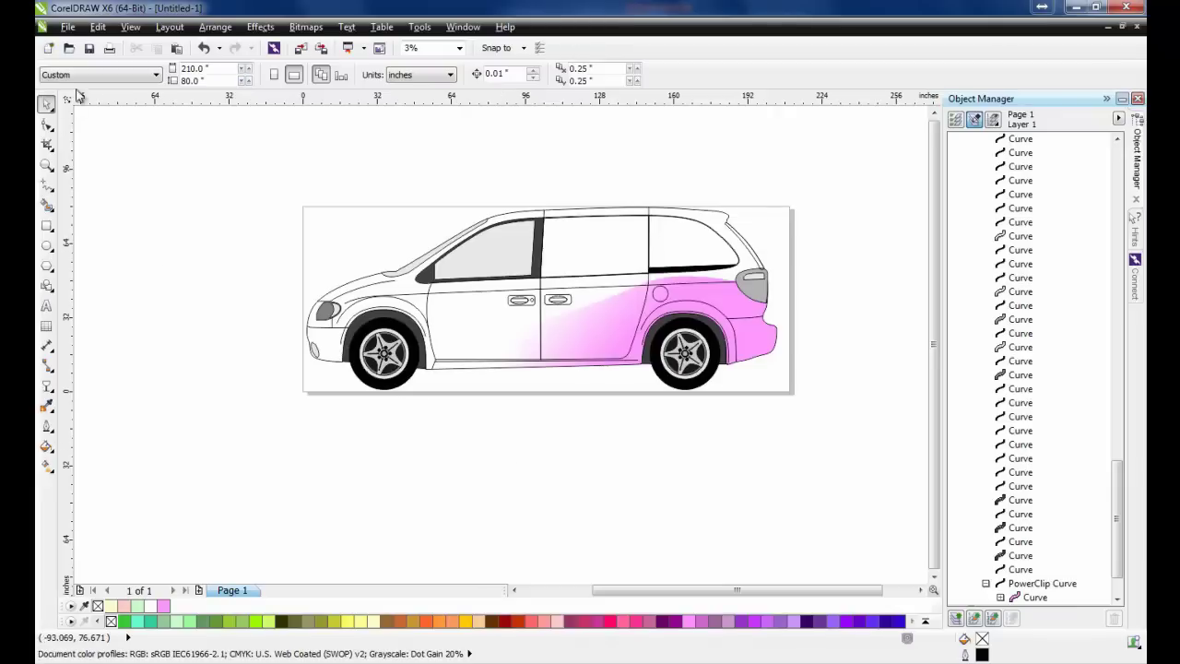
Import Flowers.png and place it below the van at about 83 by 40 inches.
click(69, 26)
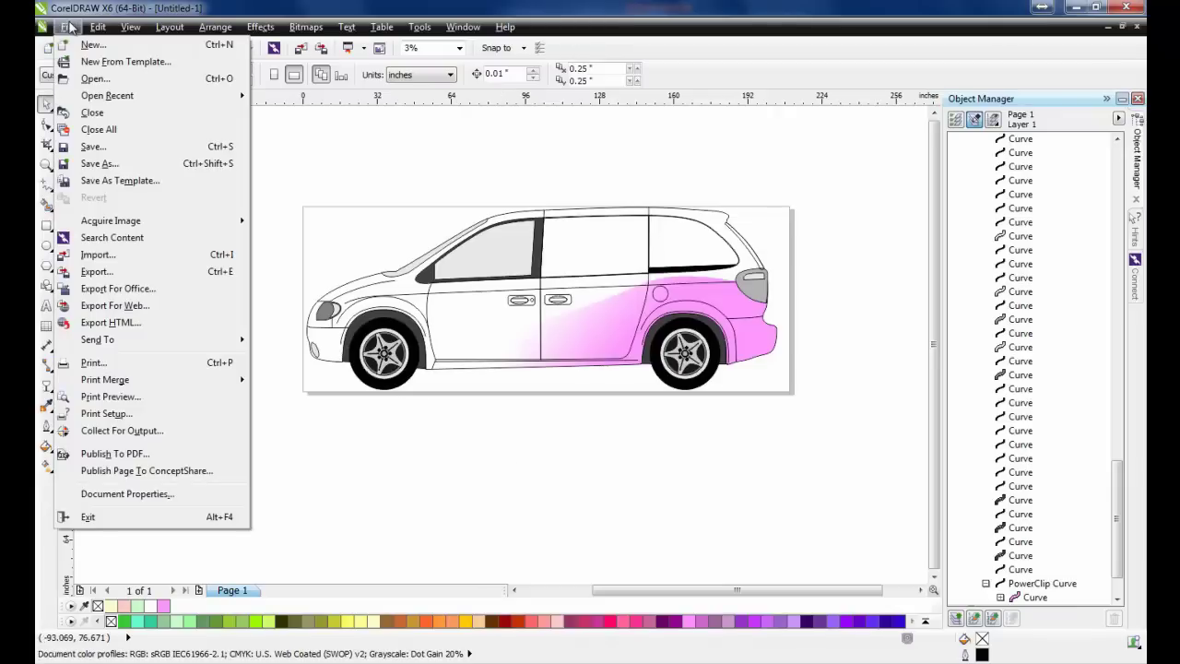
click(141, 254)
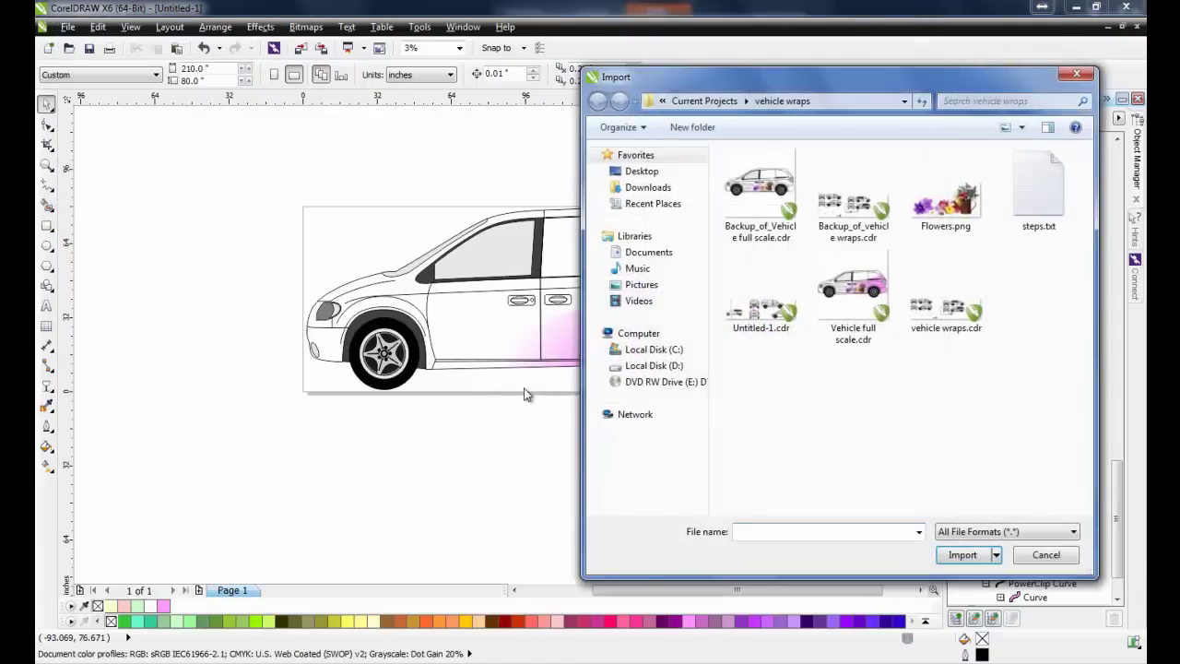
click(950, 194)
click(961, 555)
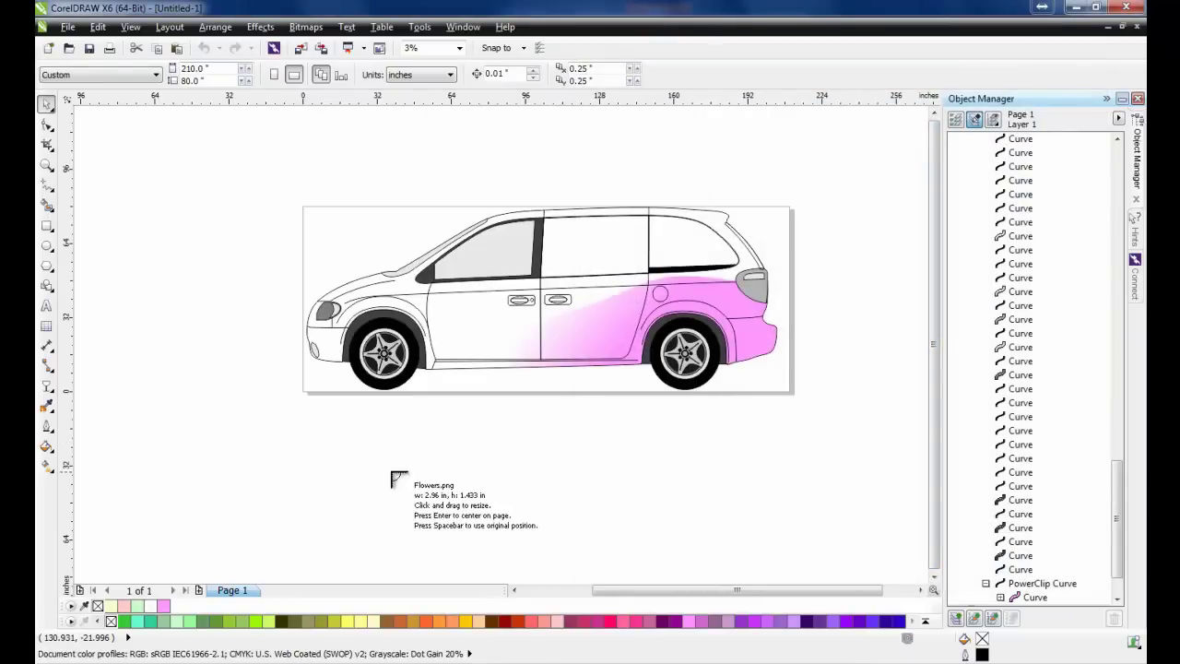
drag(433, 425, 629, 518)
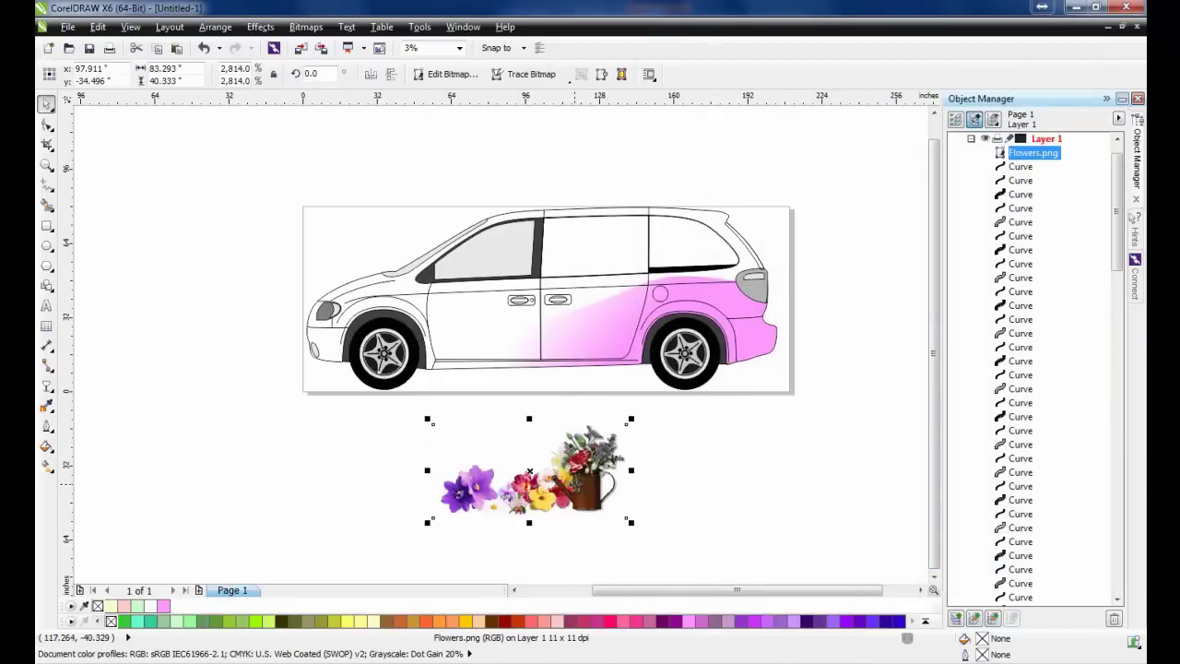
Add the flowers image to the van body's PowerClip frame and reposition it along the lower doors.
drag(575, 483, 599, 341)
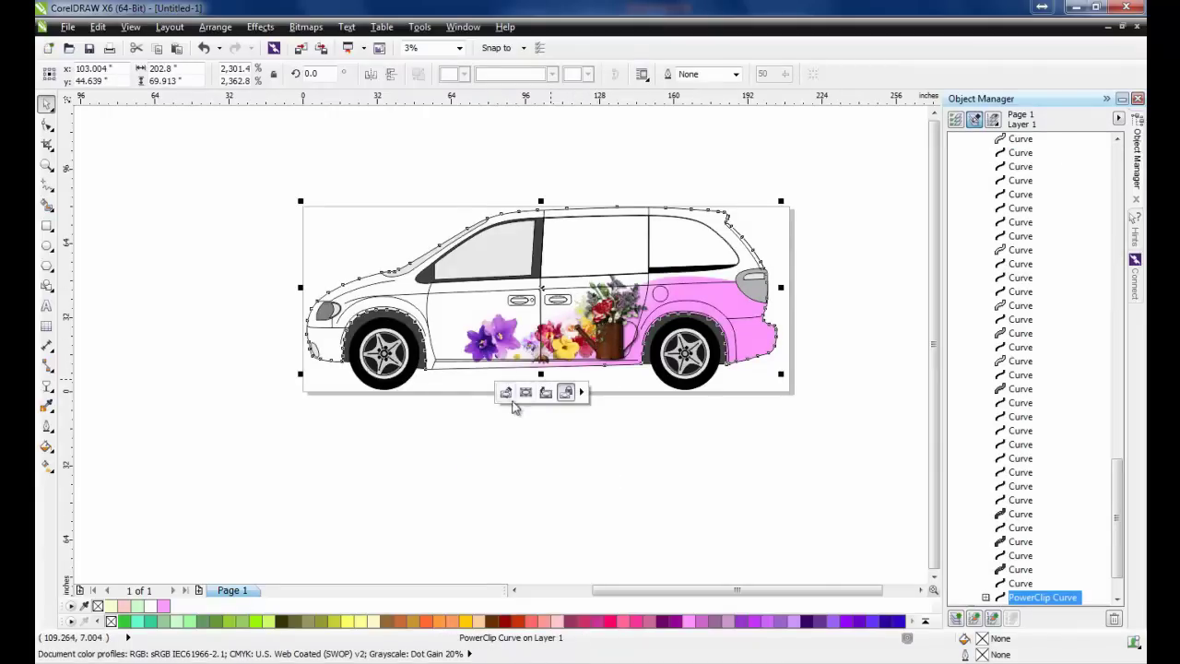
click(505, 394)
scroll(541, 390, up, 2)
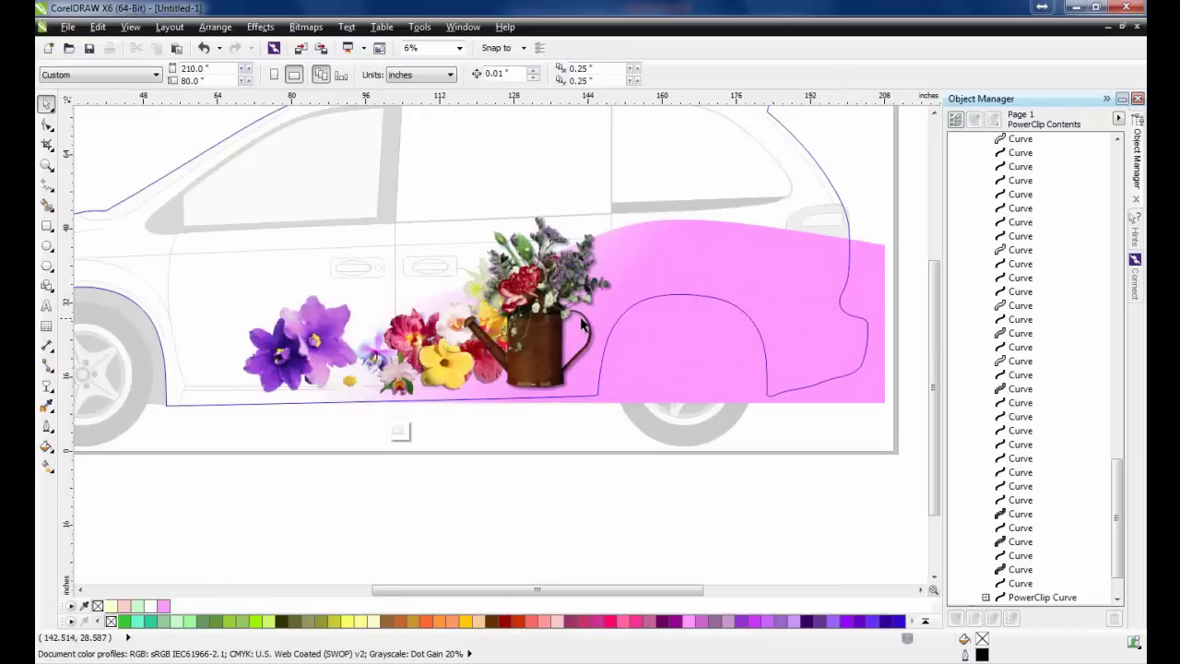
click(536, 356)
drag(536, 354, 552, 356)
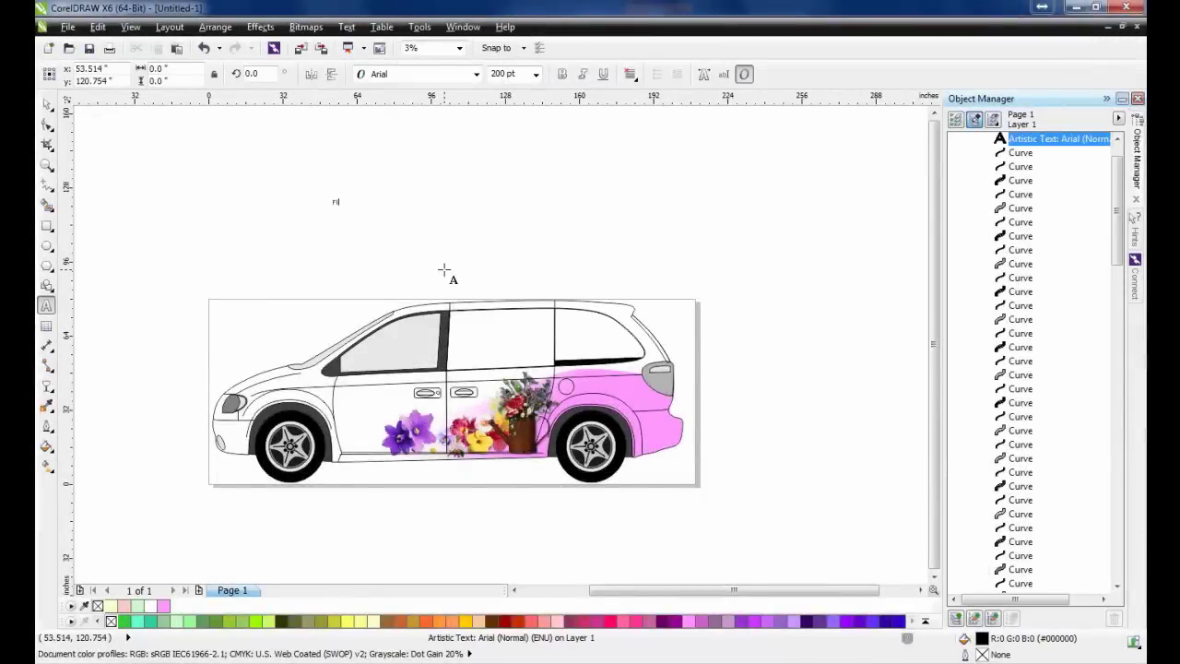
Add the artistic text "Flowers By" above the van and enlarge it to about 427 pt.
text(owers By)
key(Escape)
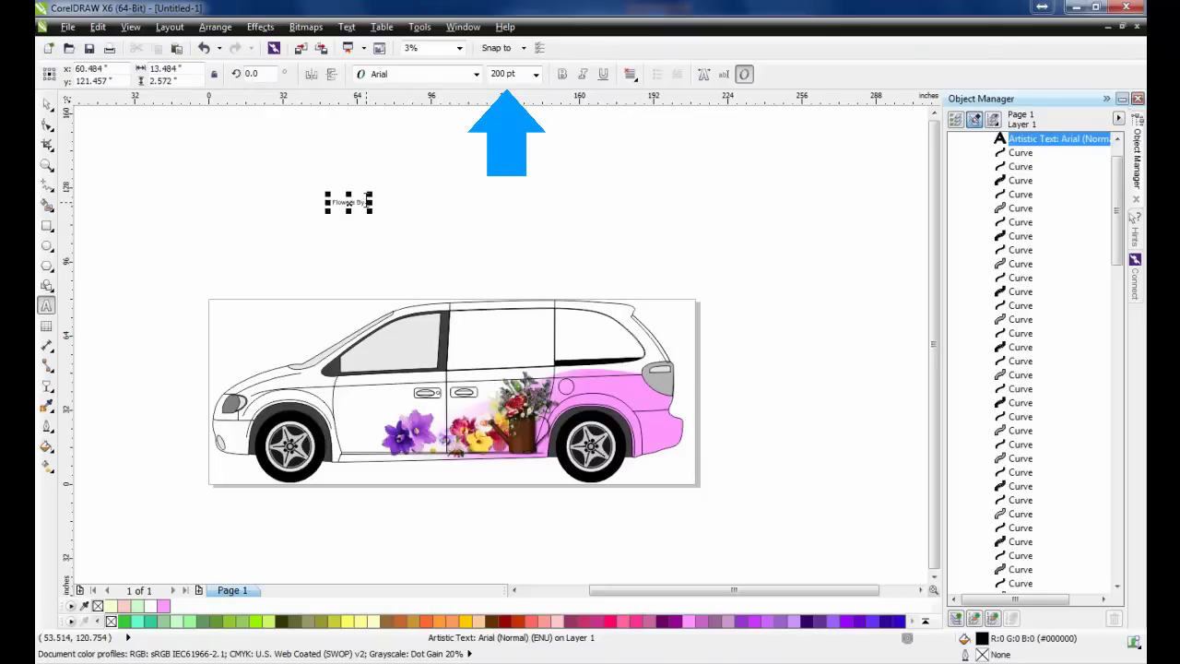
drag(367, 201, 403, 237)
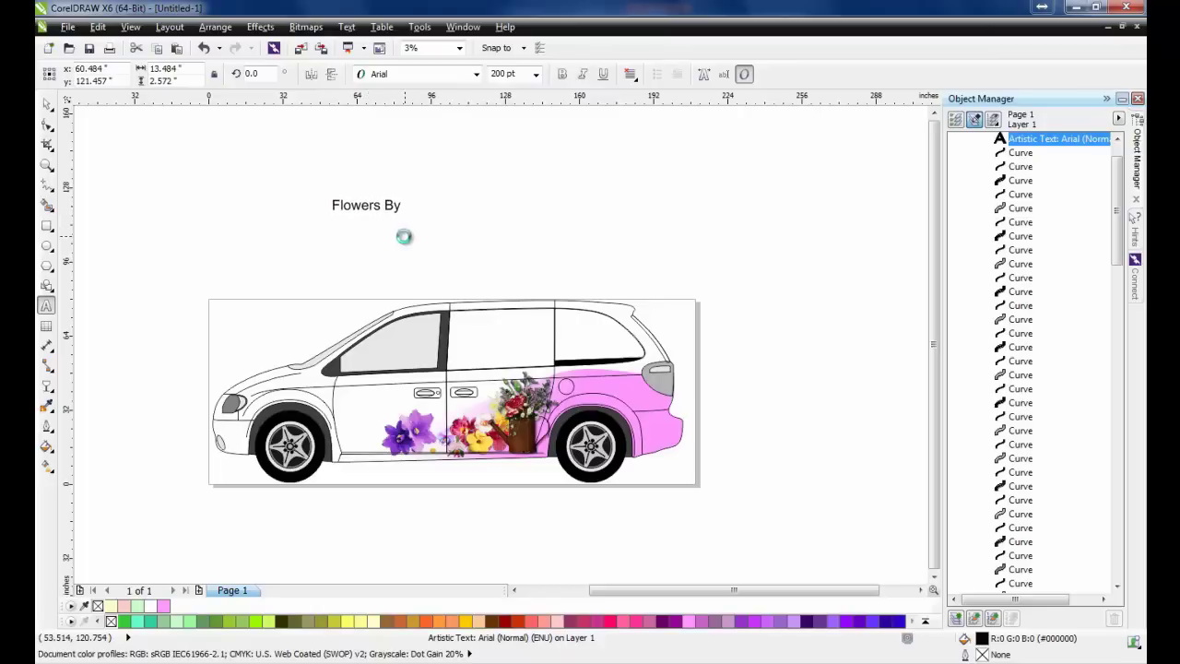
Set the "Flowers By" text in the Gabriola font with the Stylistic Set 7 swashes.
click(477, 74)
click(452, 107)
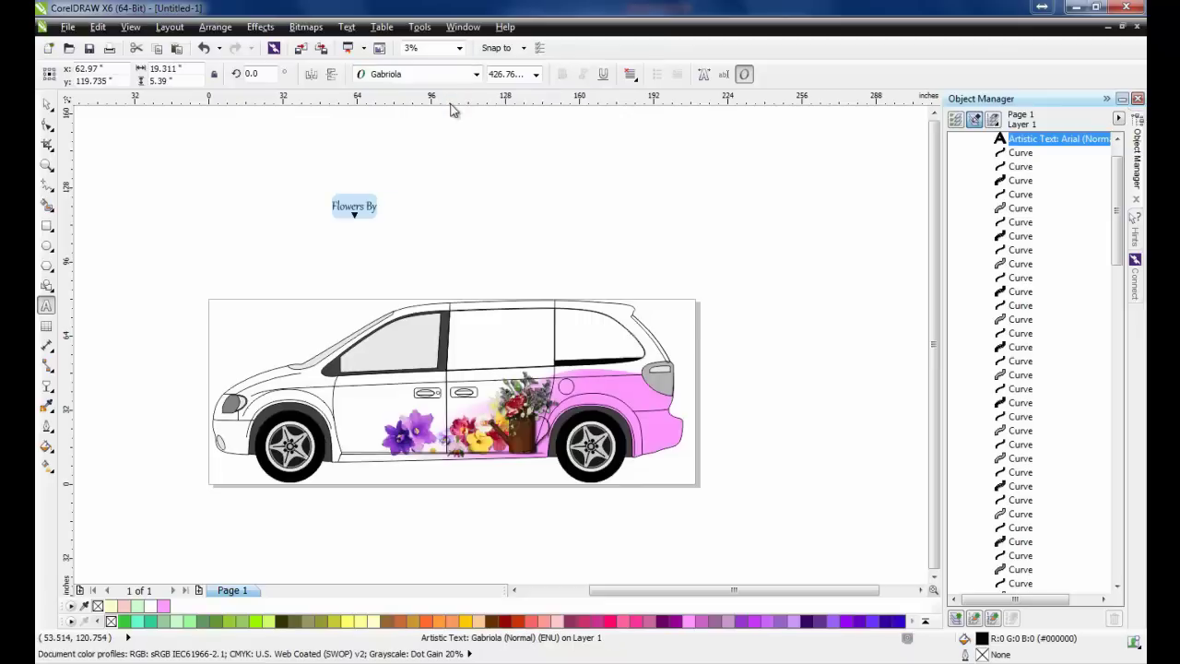
click(355, 213)
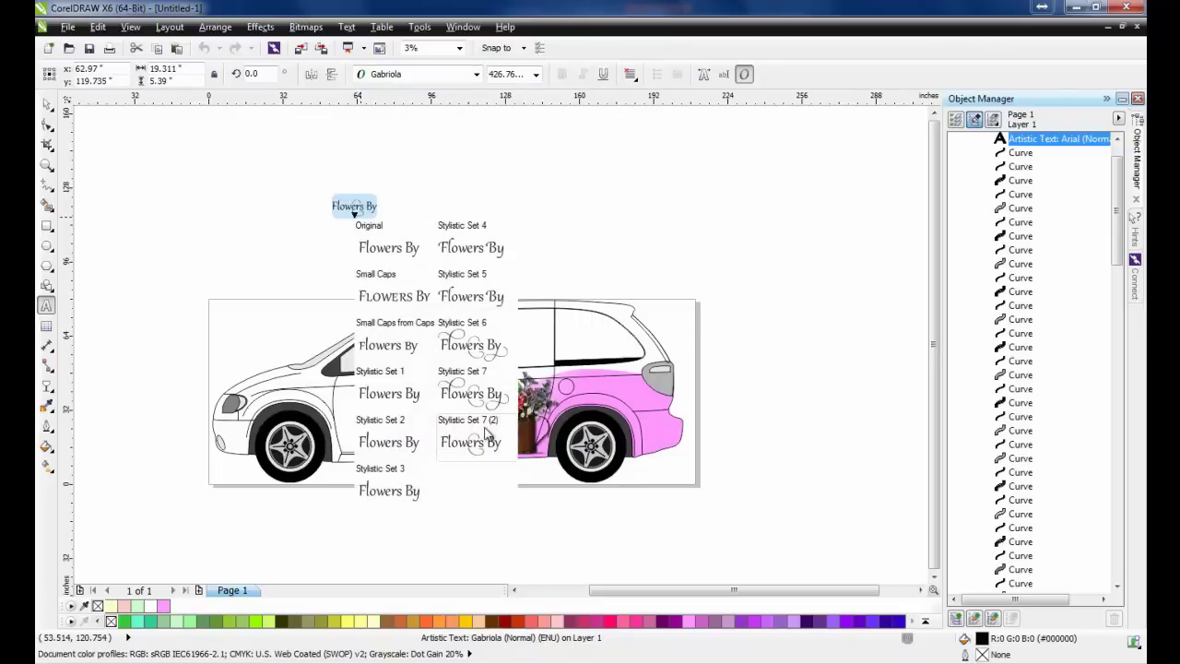
click(488, 403)
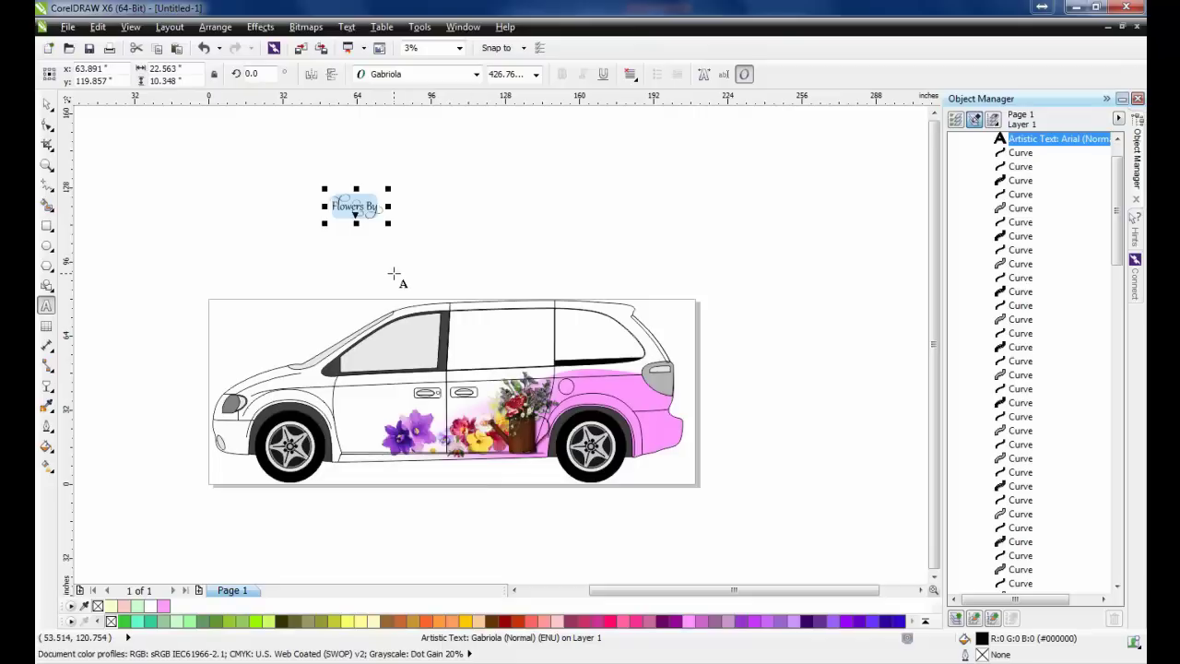
Enlarge the "Flowers By" text and place it on the van's front door.
drag(388, 225, 370, 403)
key(space)
click(356, 237)
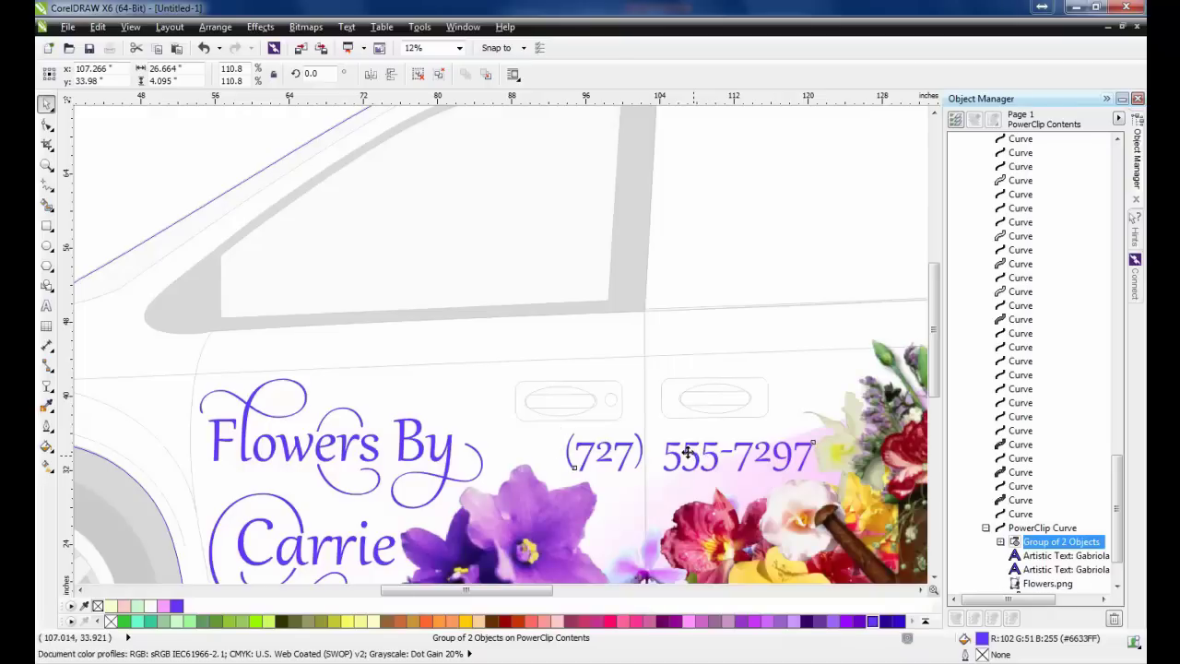
Shift the grouped phone number about 1 inch toward the van's front and finish editing the PowerClip contents.
drag(687, 451, 680, 451)
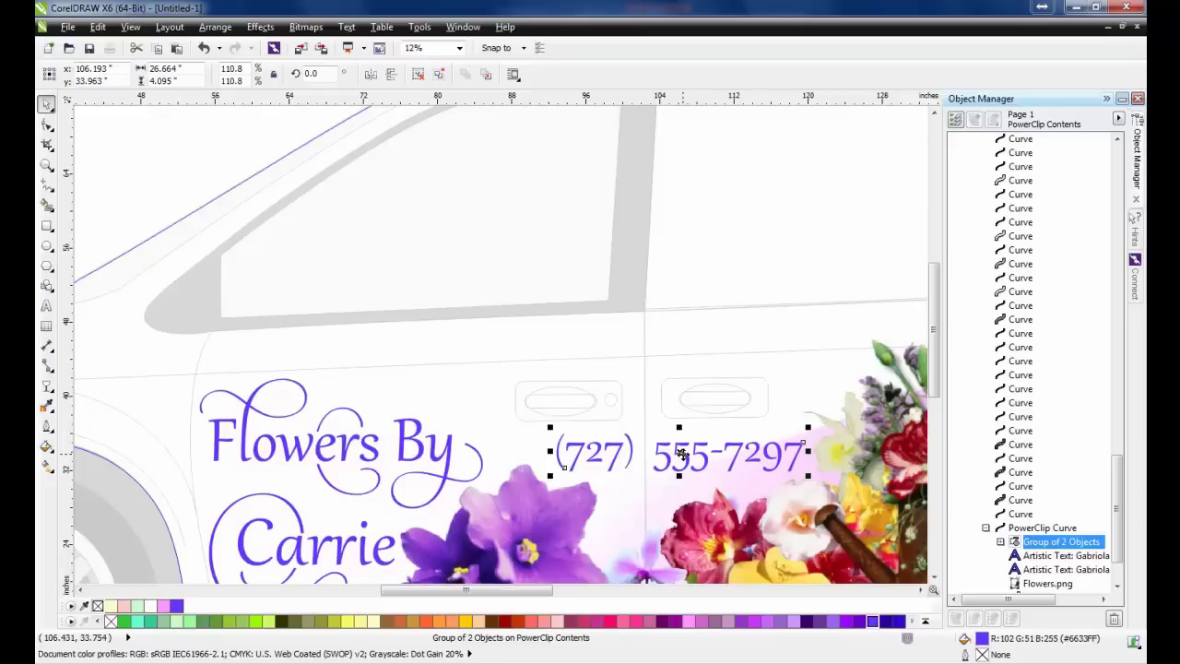
click(607, 532)
scroll(602, 531, down, 3)
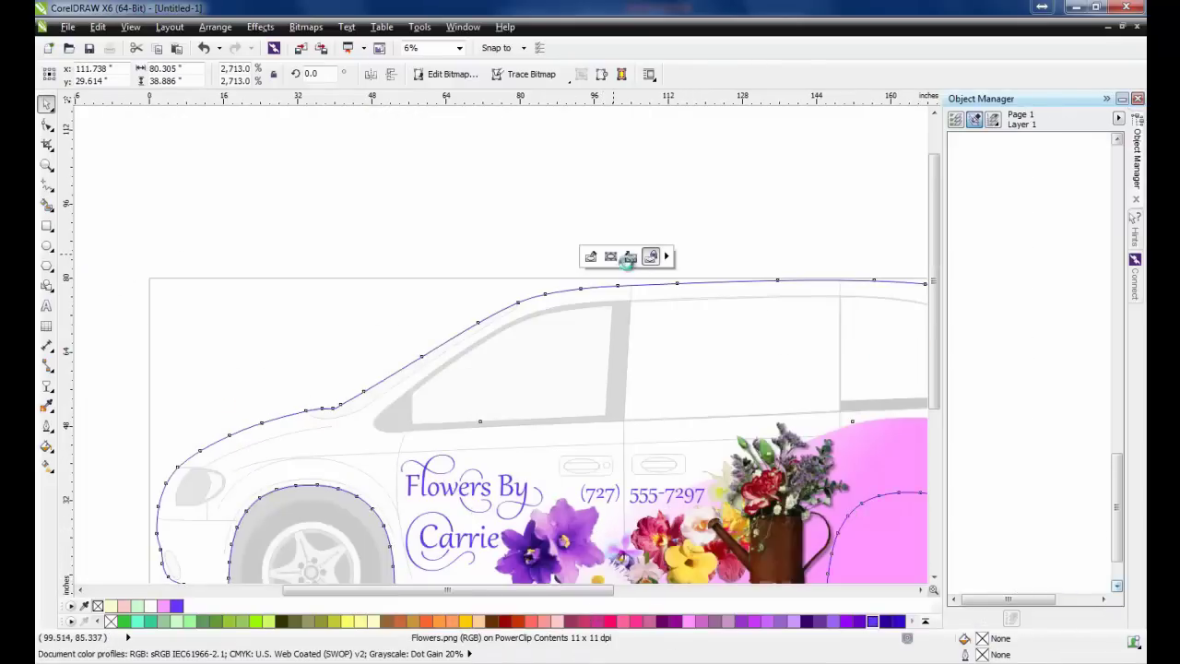